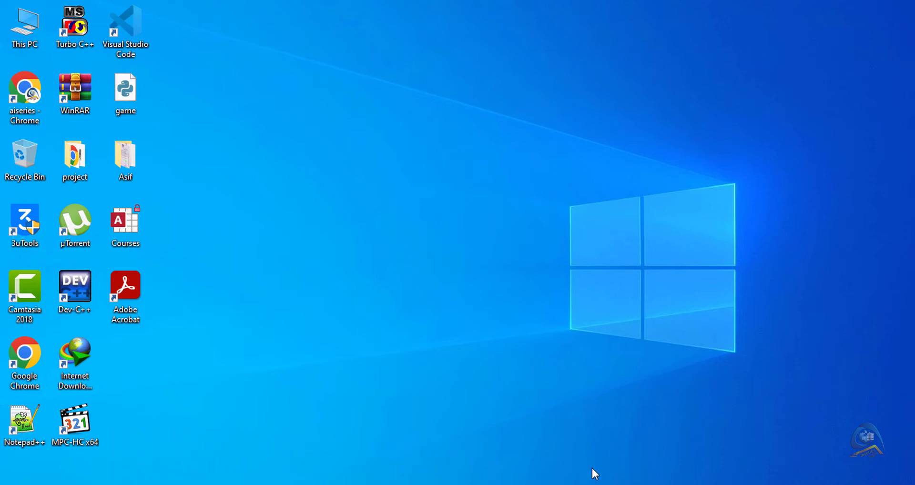
- Bring the Book1 student marks workbook to the front from the taskbar
left_click(615, 446)
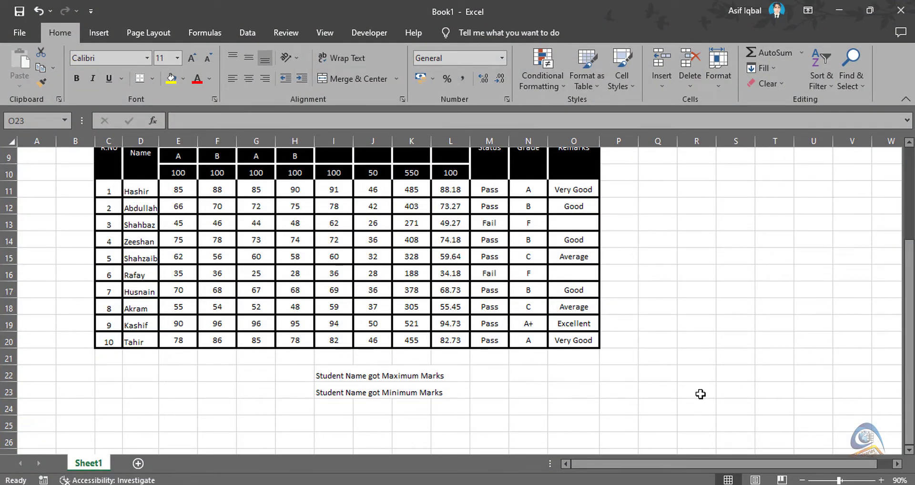
scroll(700, 394, "up", 3)
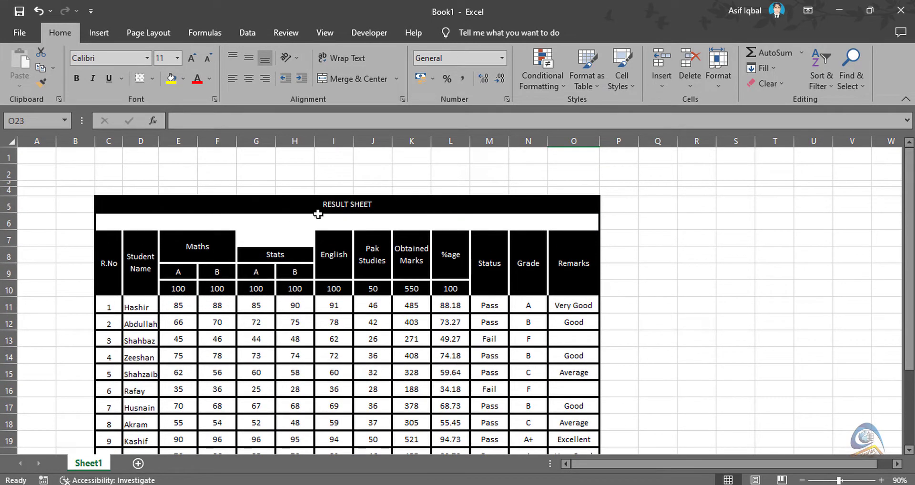
scroll(493, 229, "down", 3)
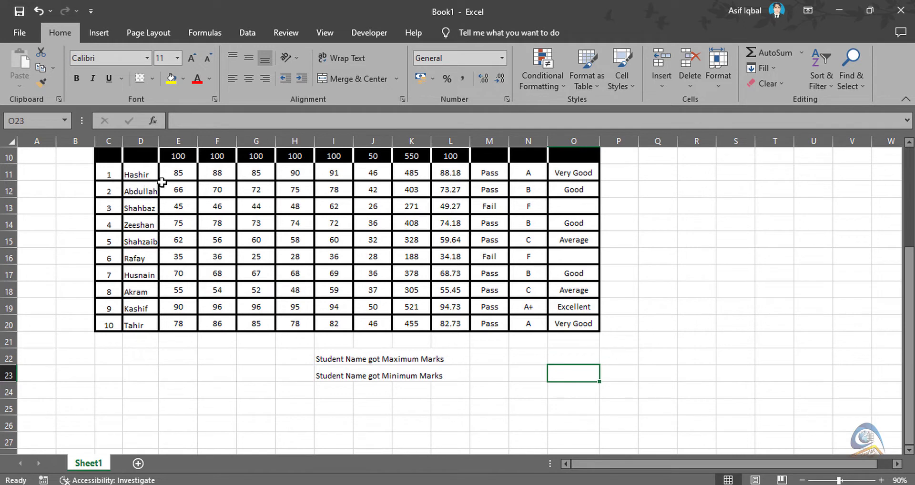
scroll(506, 304, "up", 1)
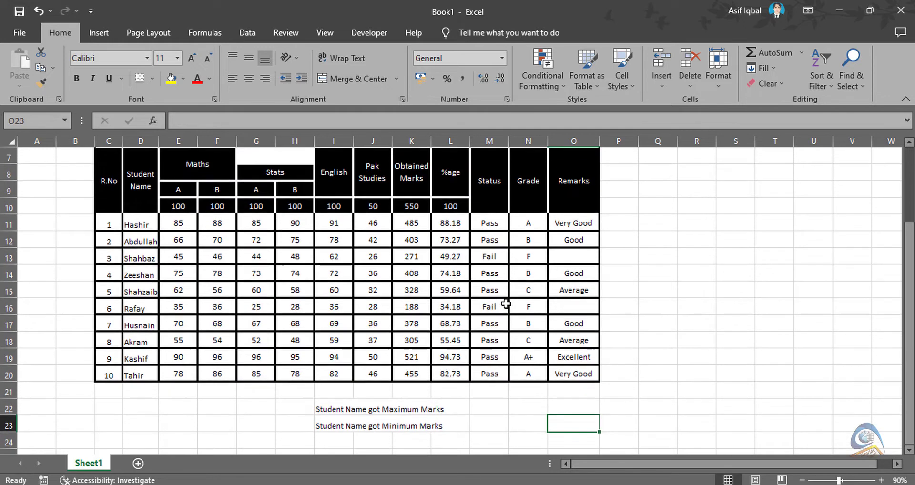
left_click(522, 193)
left_click(574, 192)
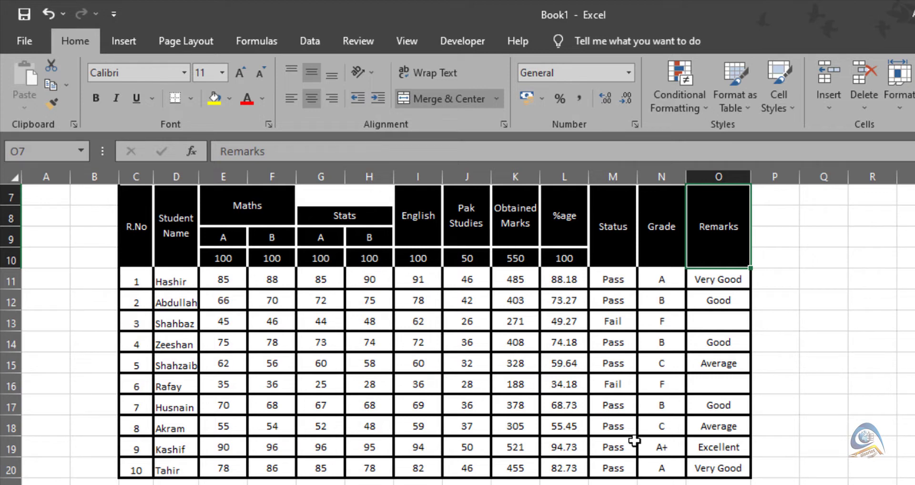
left_click(559, 282)
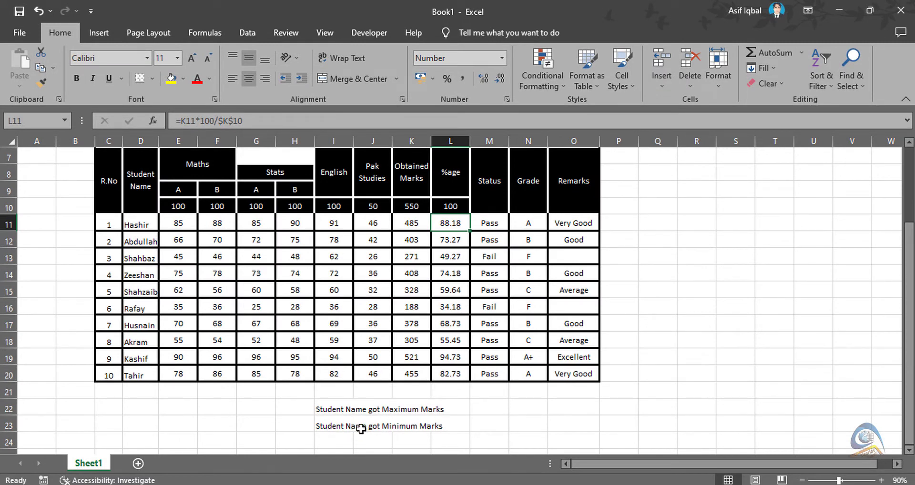
left_click(498, 411)
type("=")
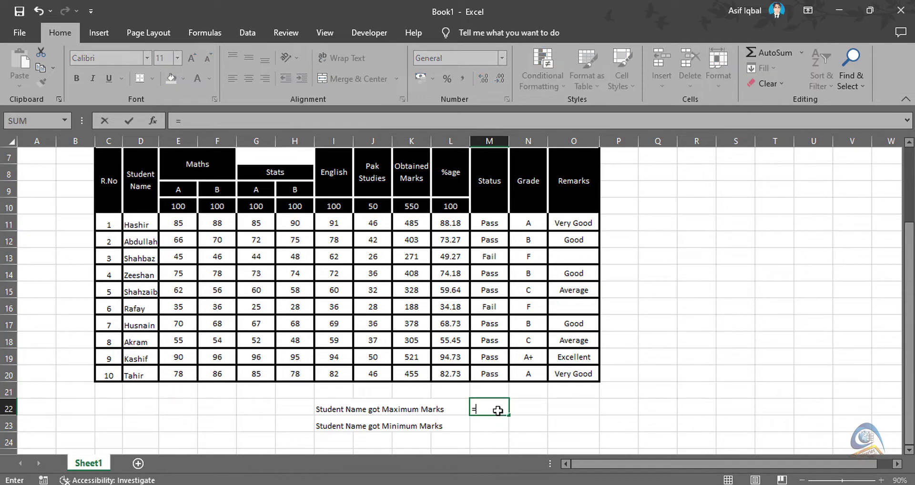
type("ma")
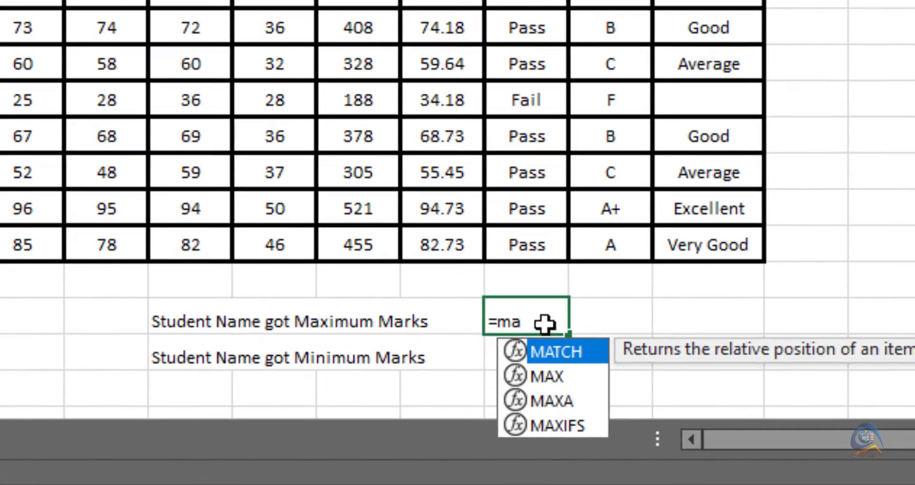
key("Down")
key("Tab")
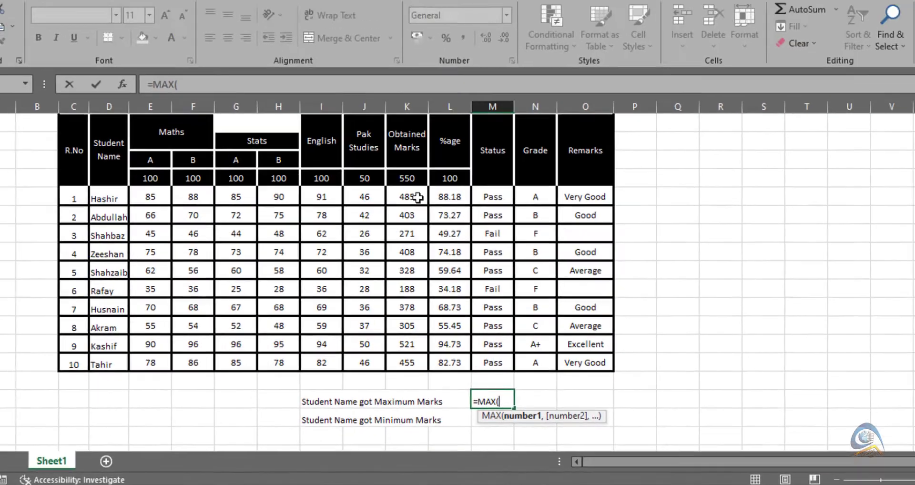
left_click_drag(411, 223, 415, 374)
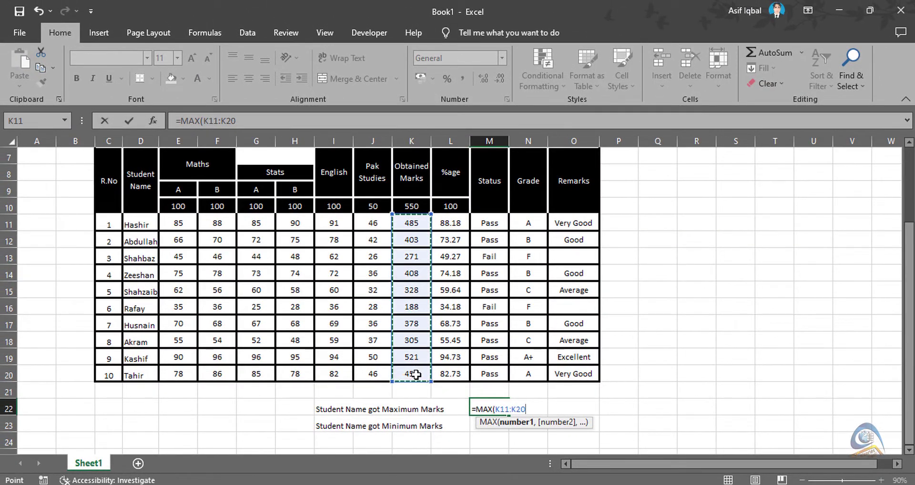
key("Return")
left_click(491, 406)
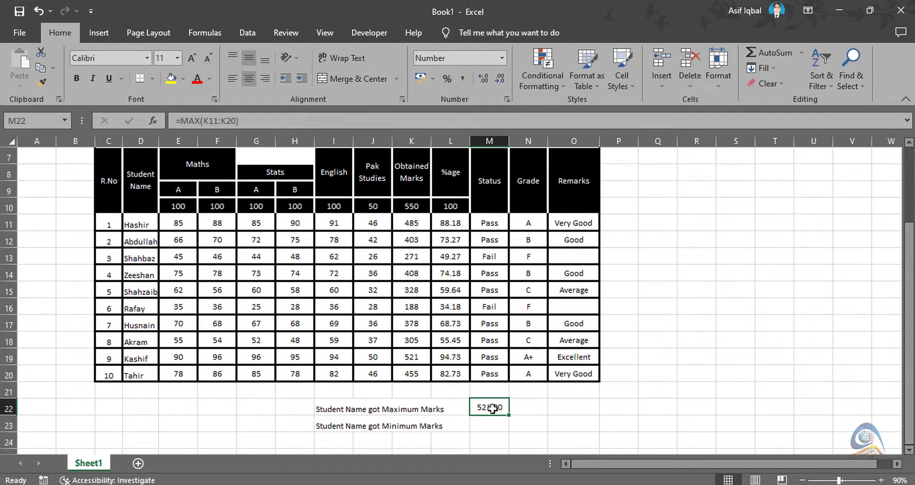
left_click(499, 59)
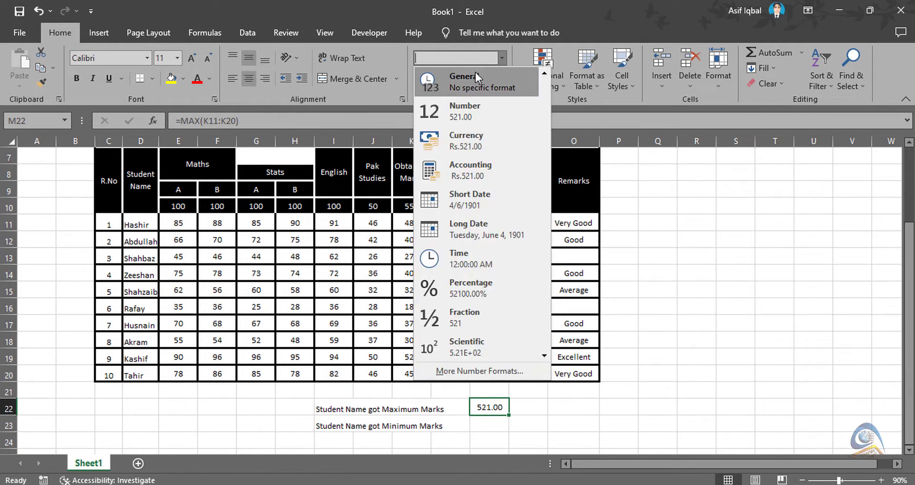
left_click(476, 72)
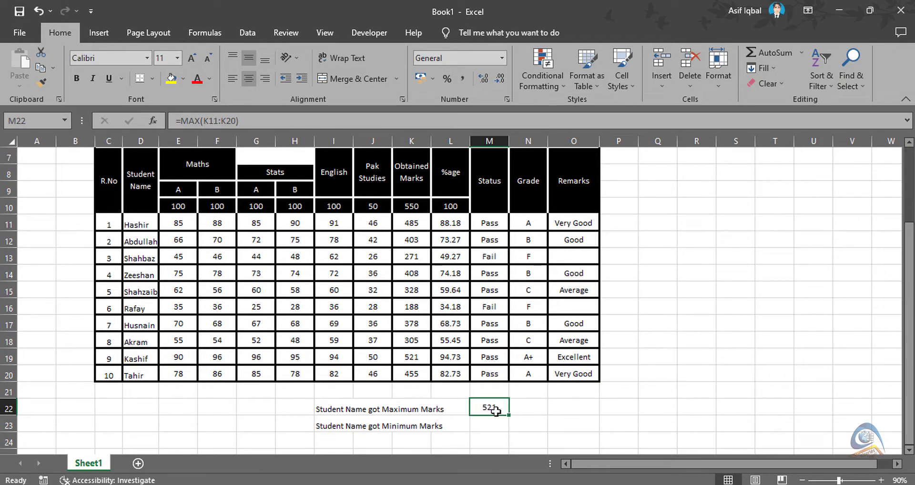
key("Delete")
left_click(598, 406)
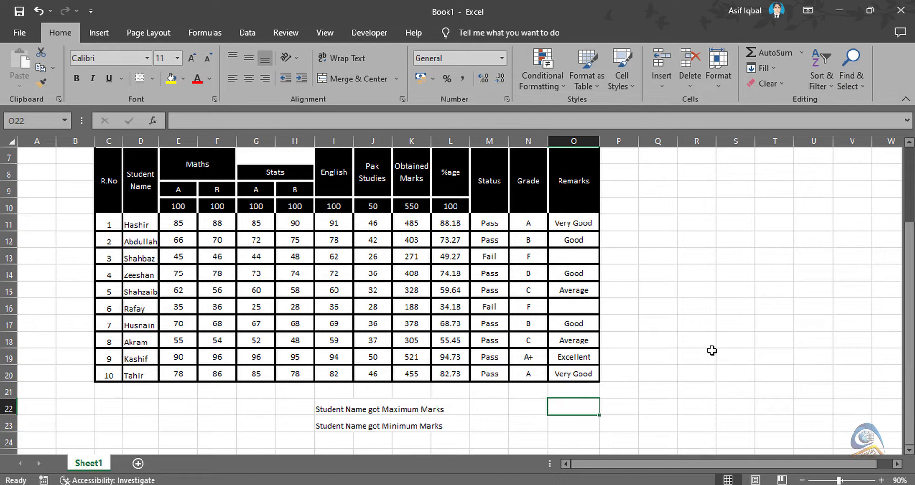
- Enter =MAX(K11:K20) in O22 to show the top total 521 in General format
type("=")
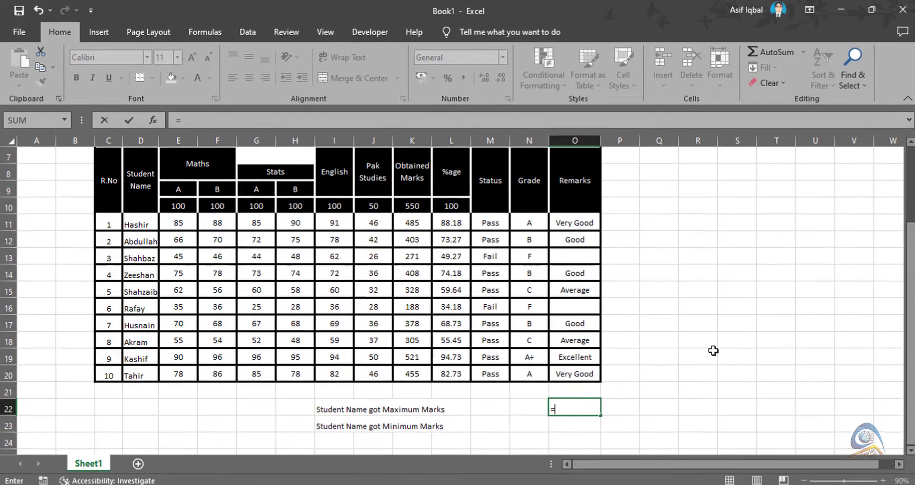
type("max")
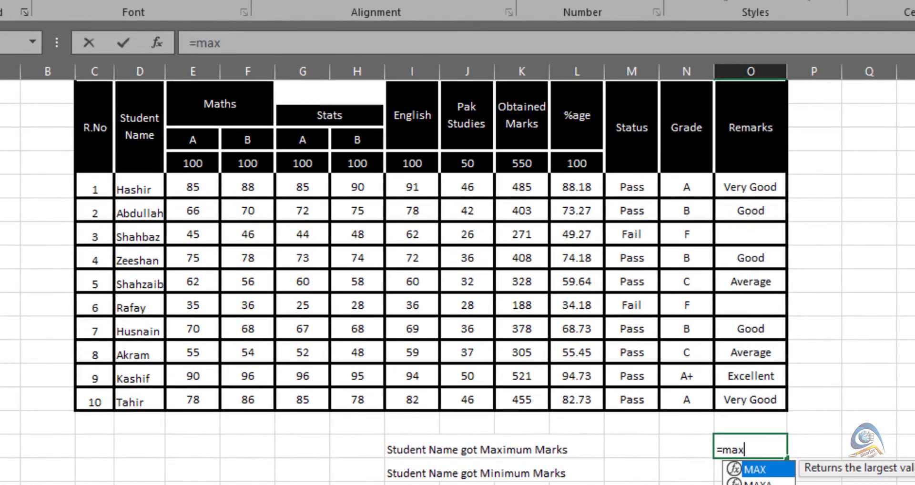
key("Tab")
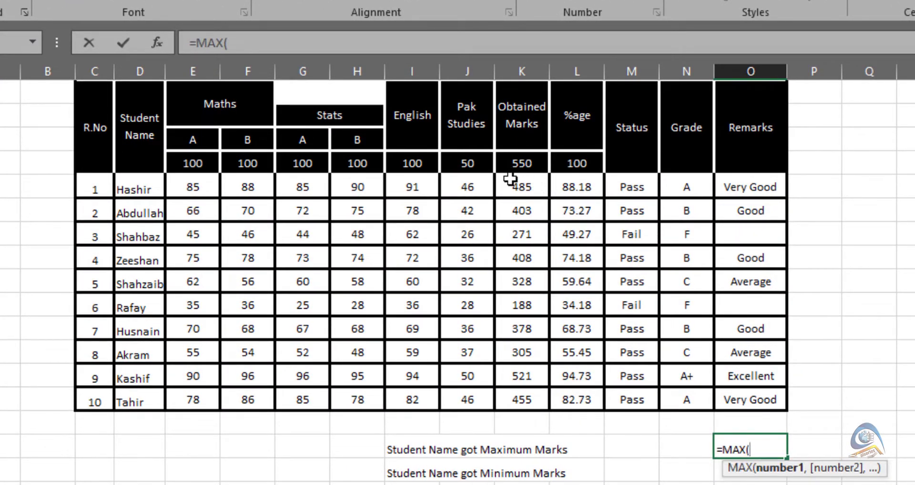
left_click_drag(523, 184, 513, 399)
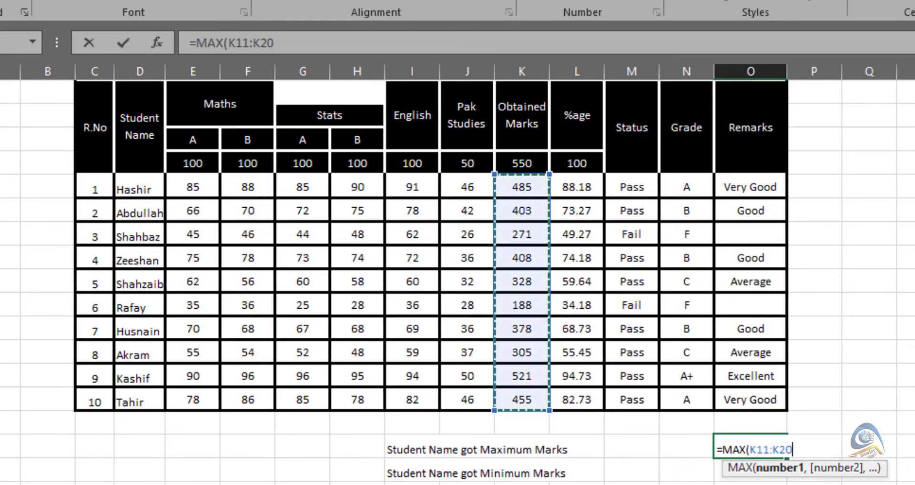
key("Return")
left_click(760, 445)
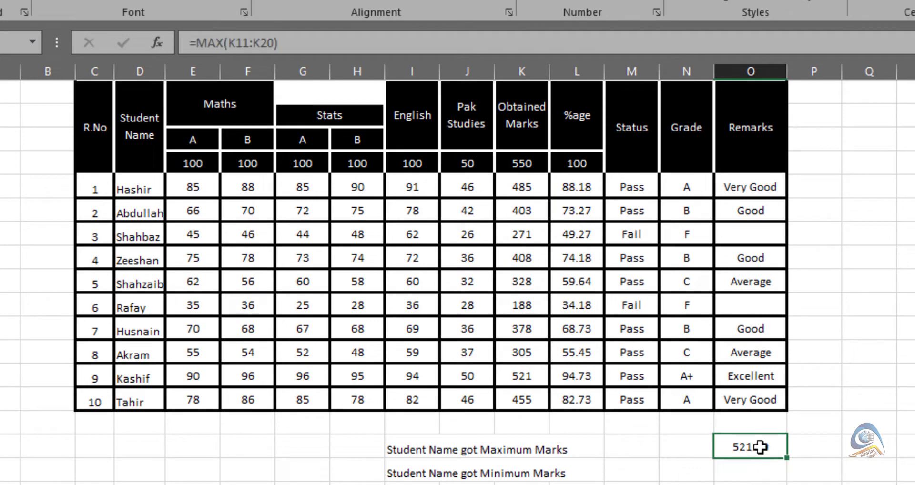
left_click(596, 4)
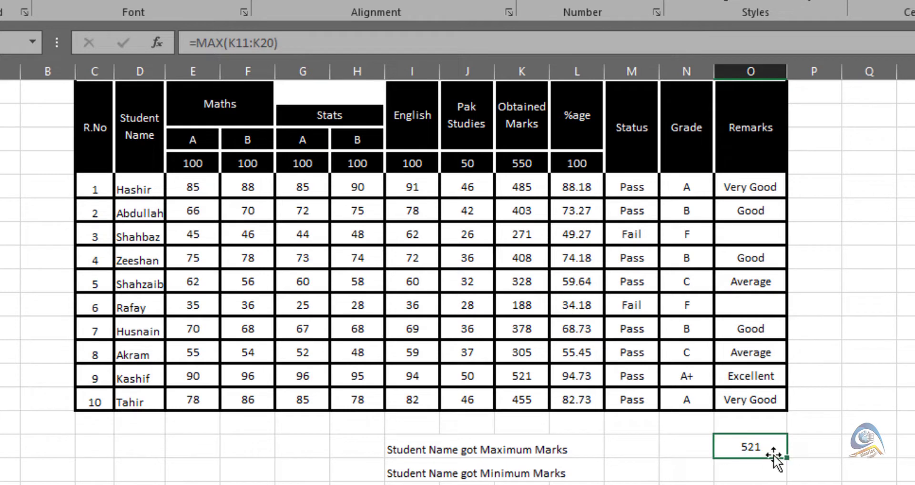
- Enter =MATCH(O22,K11:K20,0) in N22 to find the position of the 521 total
left_click(688, 448)
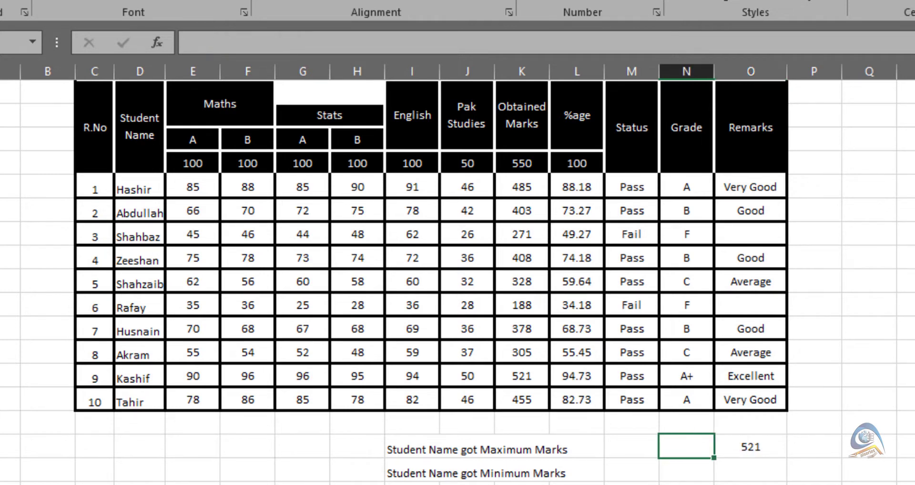
type("=")
type("ma")
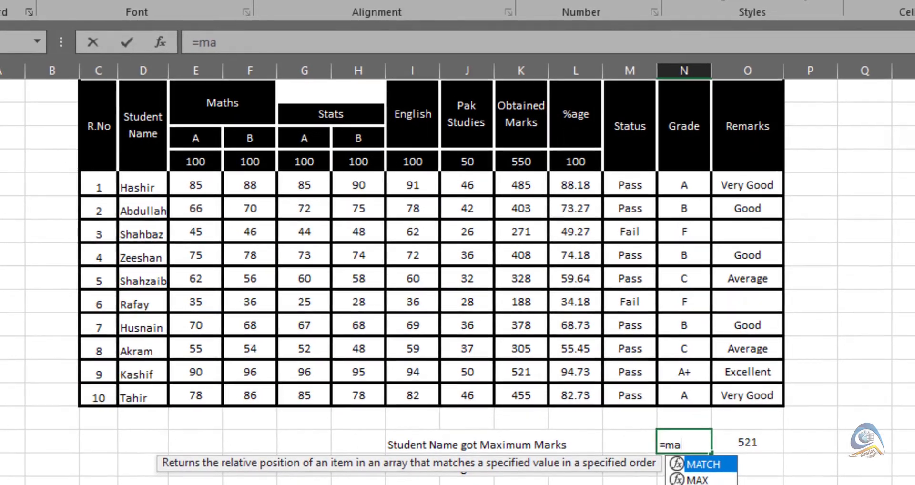
key("Tab")
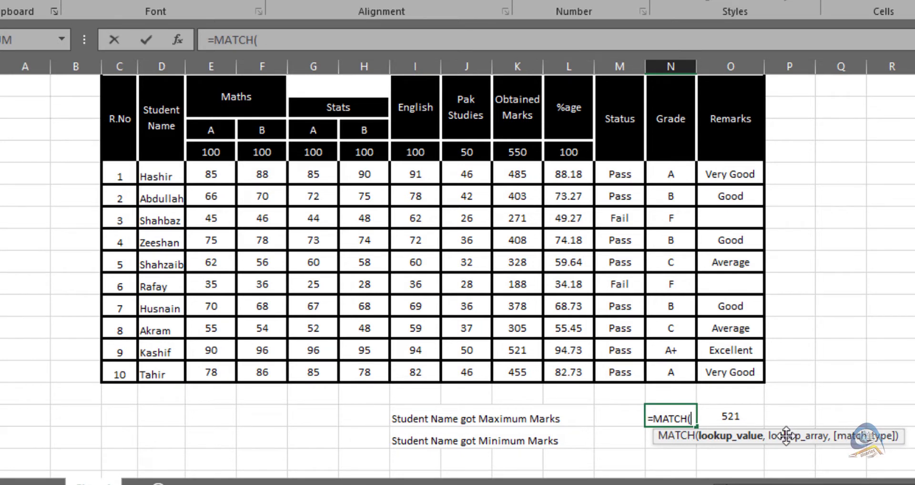
left_click(736, 416)
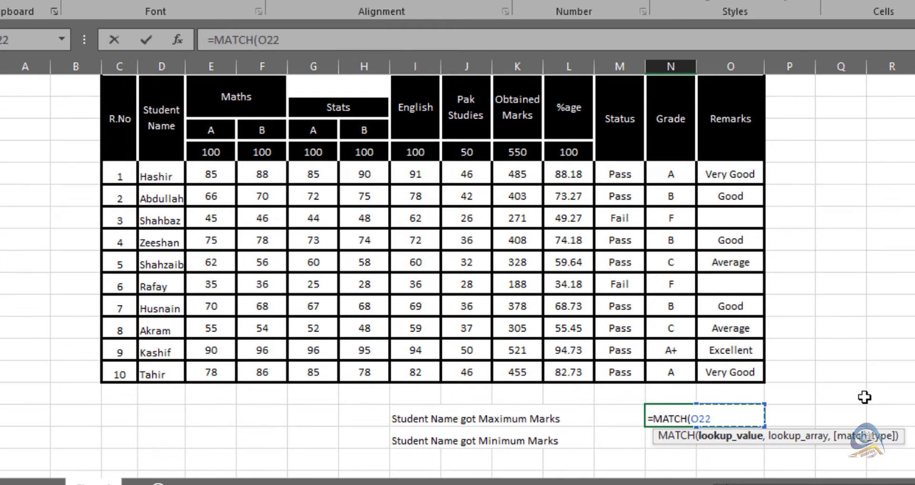
type(",")
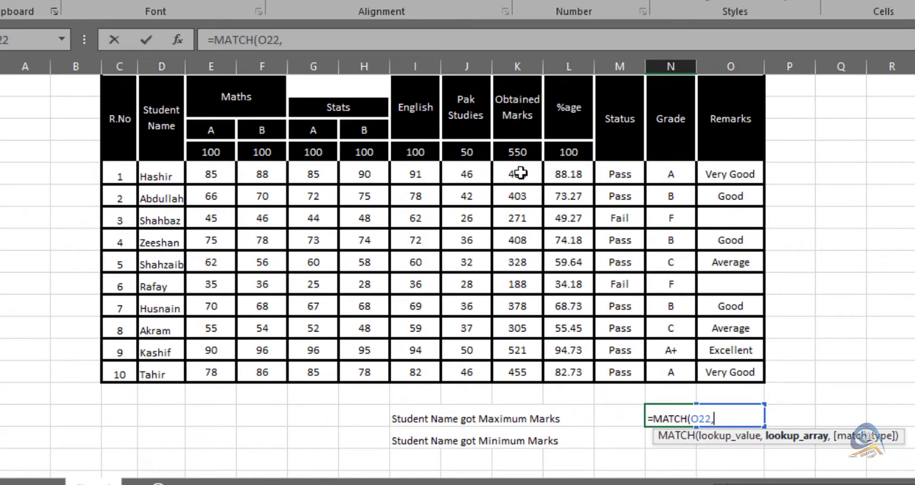
left_click_drag(521, 174, 519, 373)
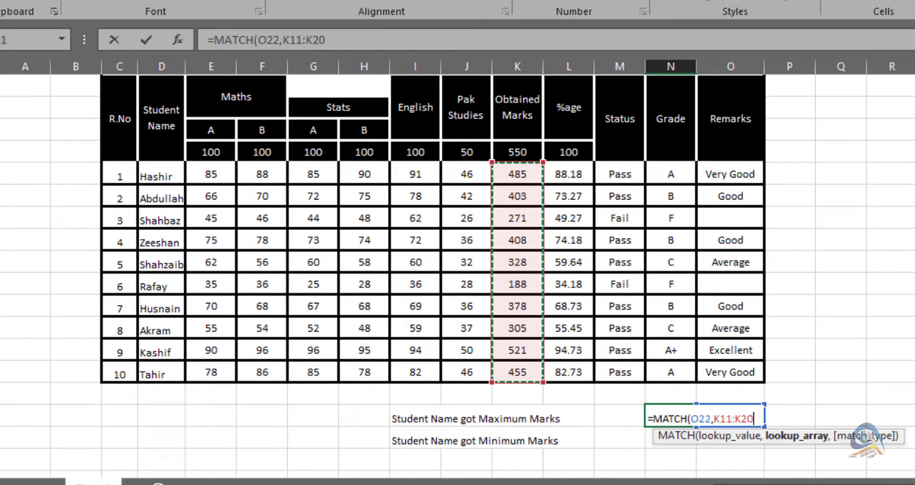
type(",")
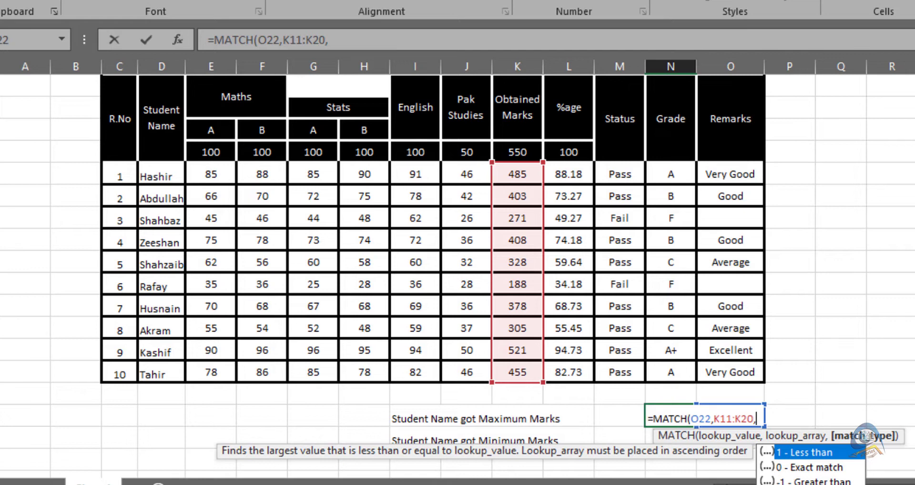
type("0")
type(")")
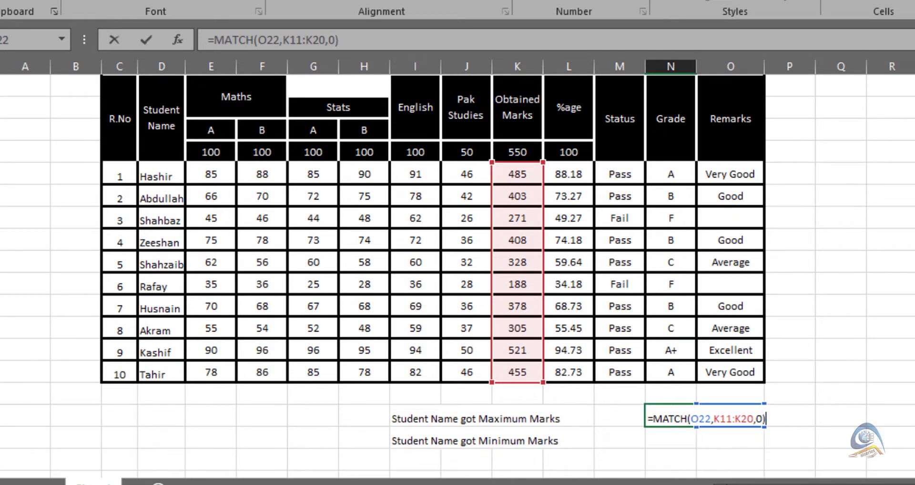
key("Return")
- Set N22's number format to General so it shows 9, and check record 9
left_click(673, 416)
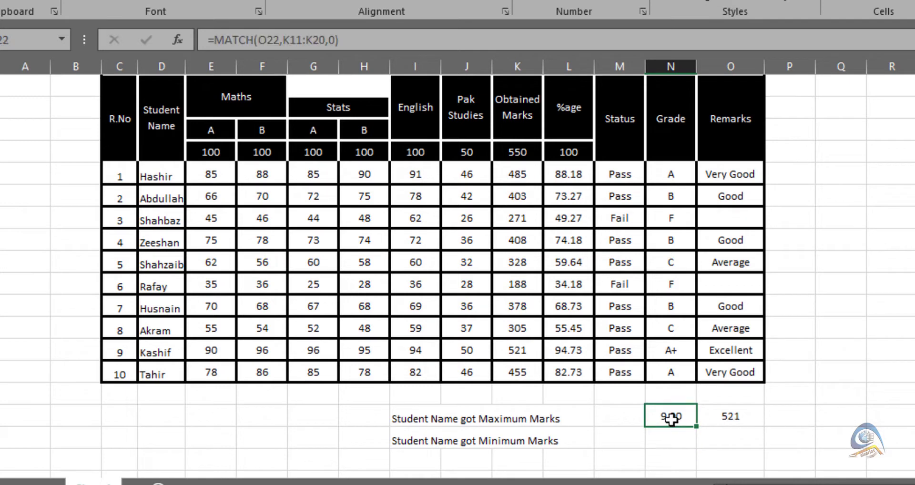
left_click(573, 1)
left_click(572, 2)
left_click(119, 354)
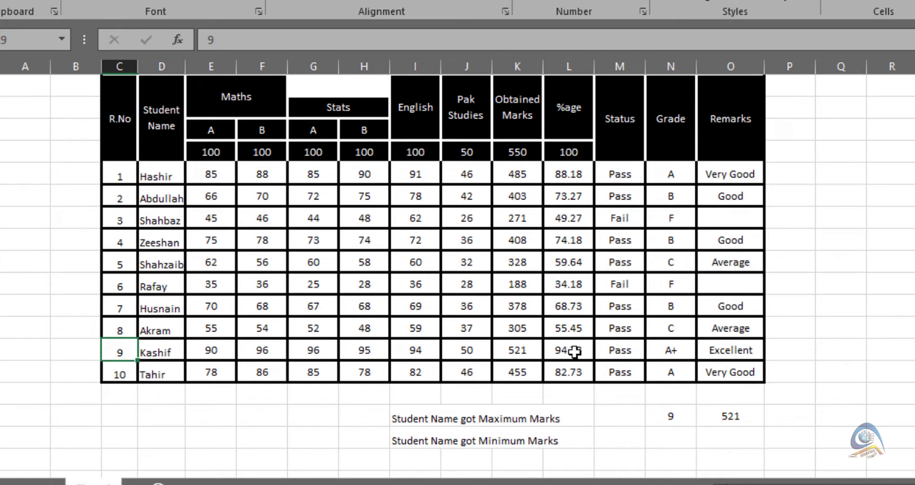
left_click(625, 423)
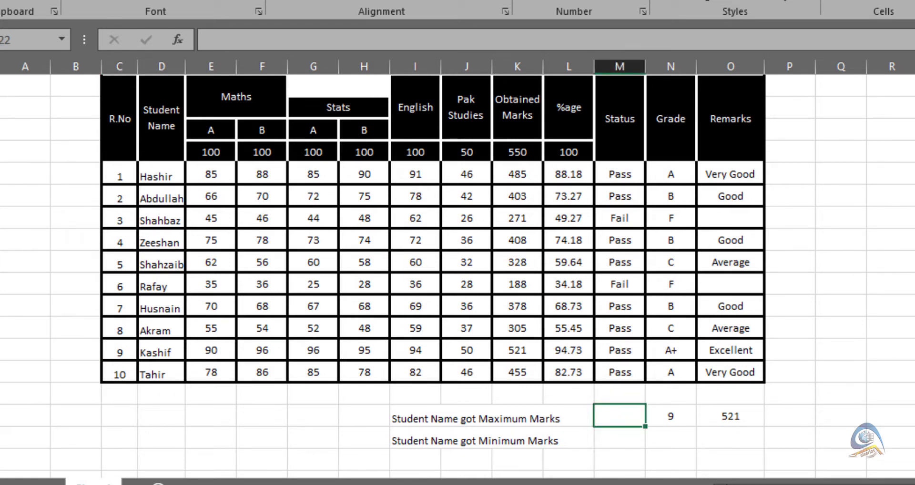
- Enter =INDEX(D11:D20,N22) in M22 so it returns Kashif as the top student
type("=")
type("index")
key("Tab")
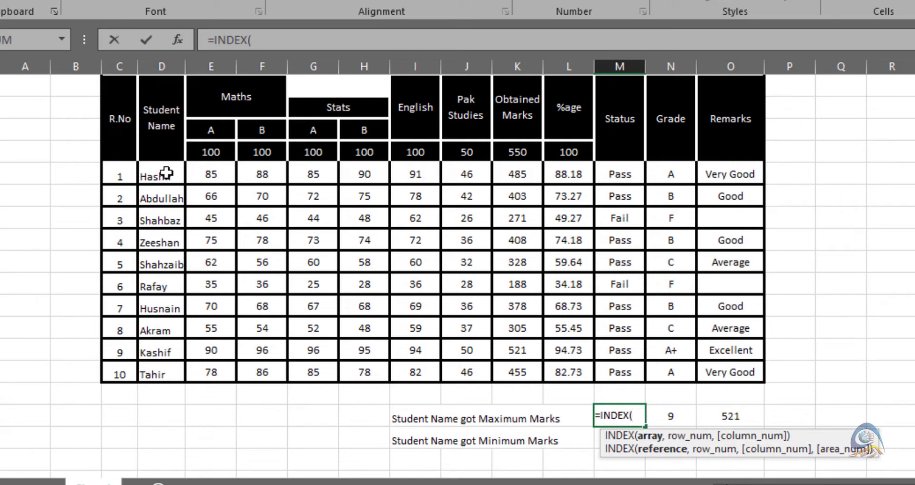
left_click_drag(166, 173, 157, 368)
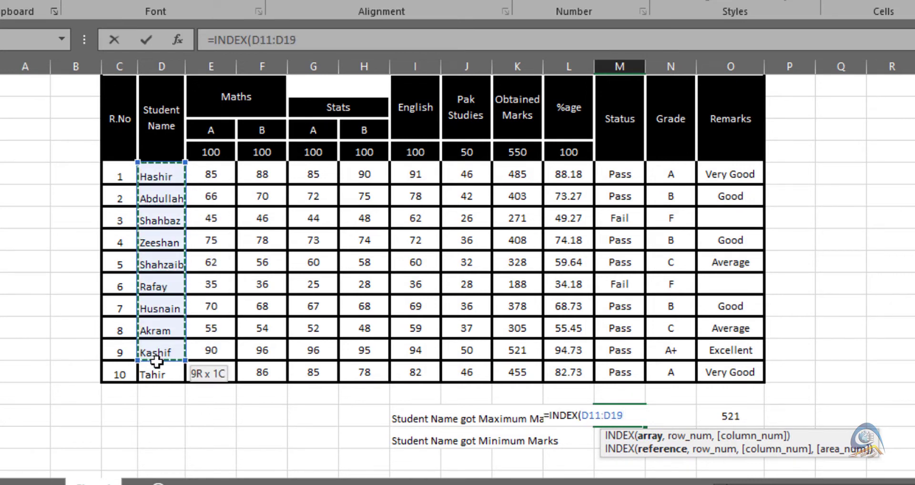
type(",")
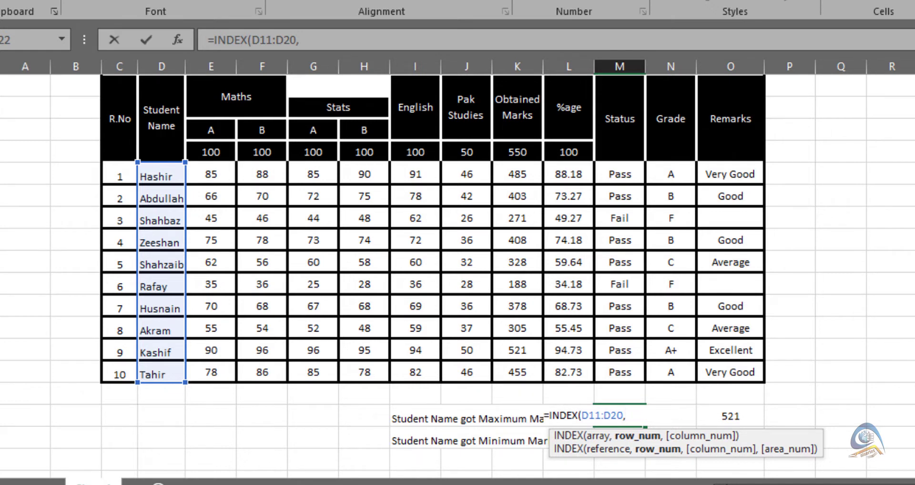
type("n22")
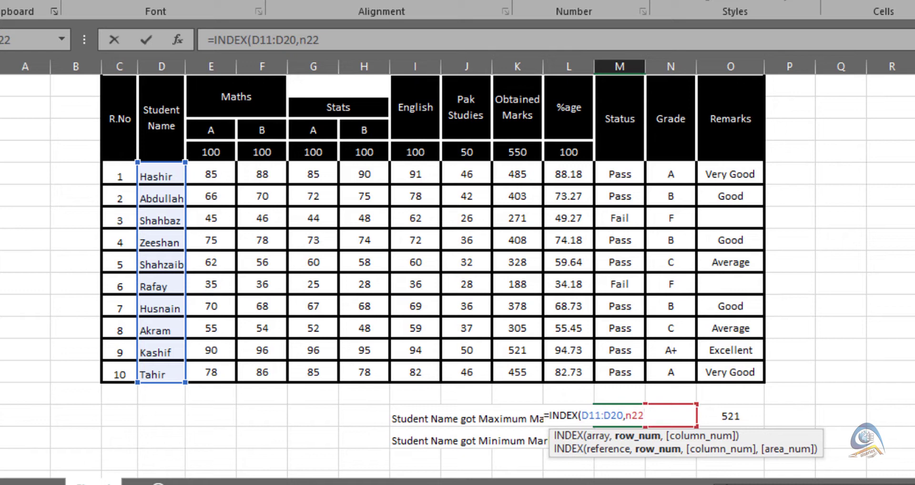
type(",")
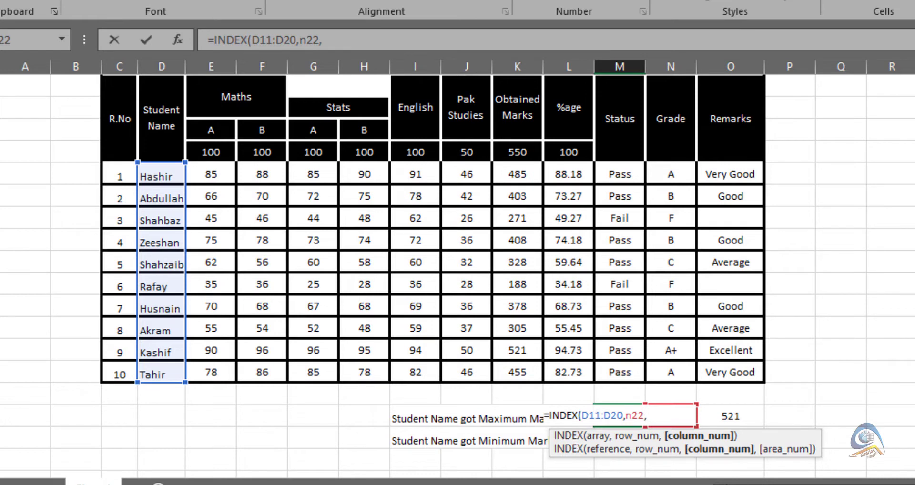
key("BackSpace")
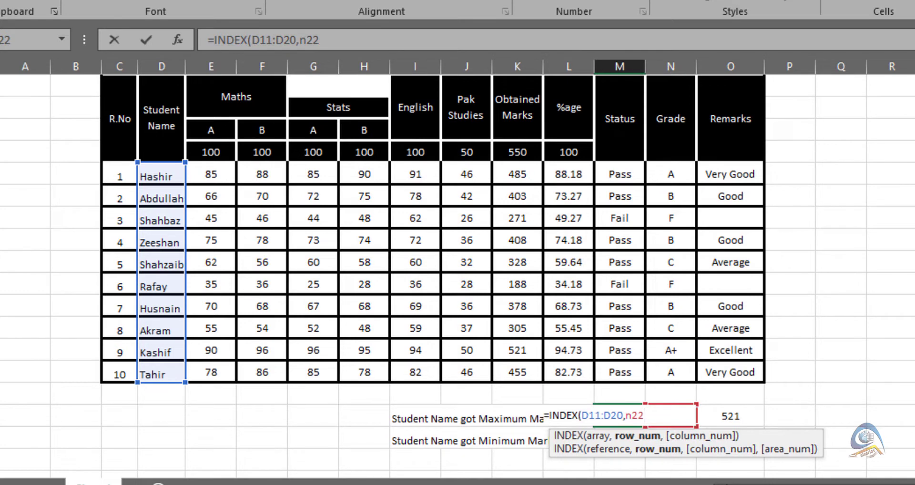
type(")")
key("Return")
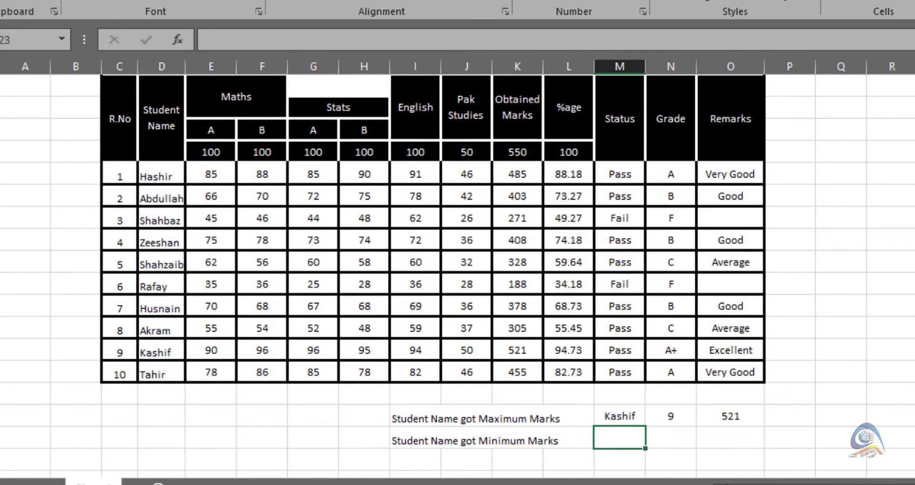
left_click(632, 415)
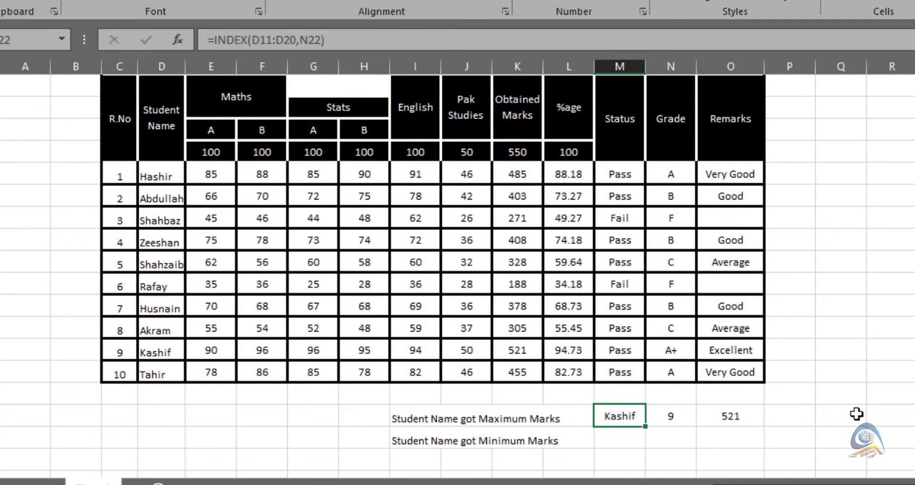
- Review the MATCH formula in N22 and the MAX formula in O22 without changing them
left_click(676, 416)
key("F2")
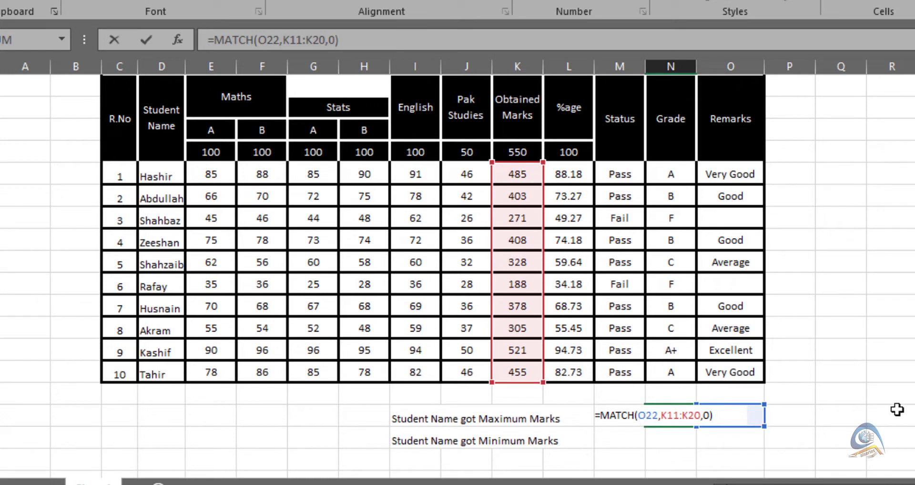
key("Return")
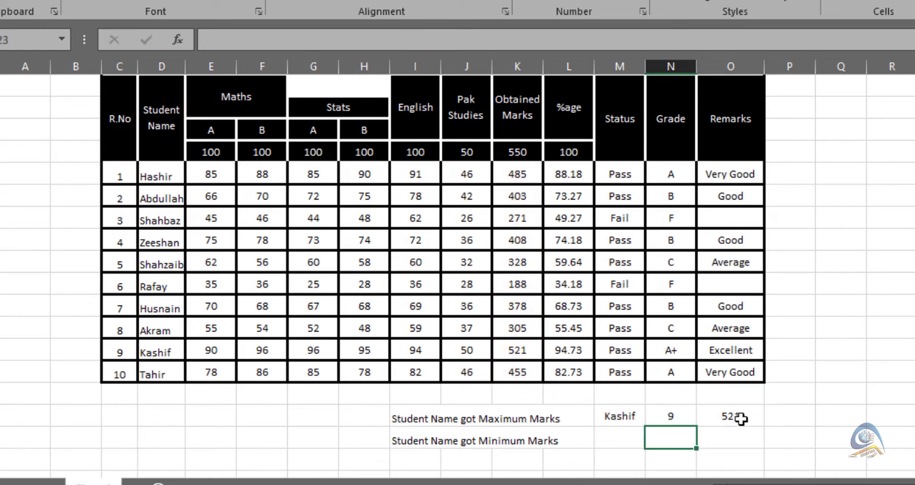
left_click(738, 417)
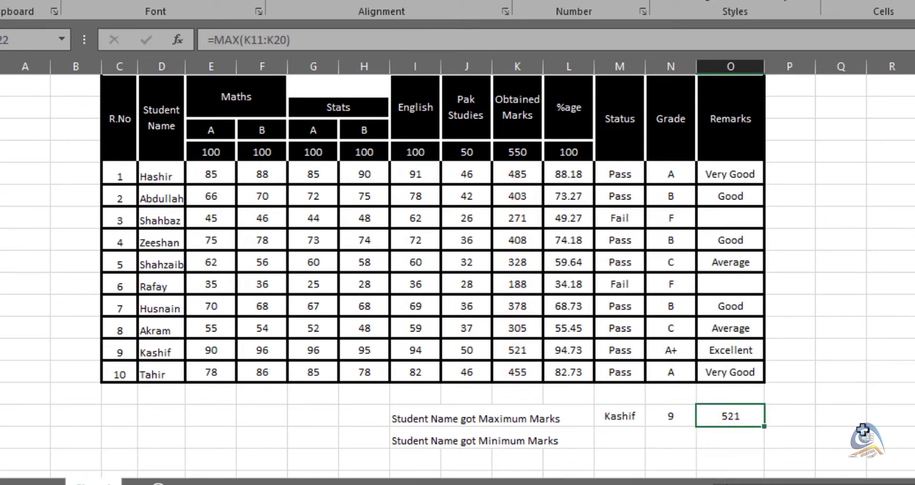
key("F2")
left_click_drag(735, 417, 651, 416)
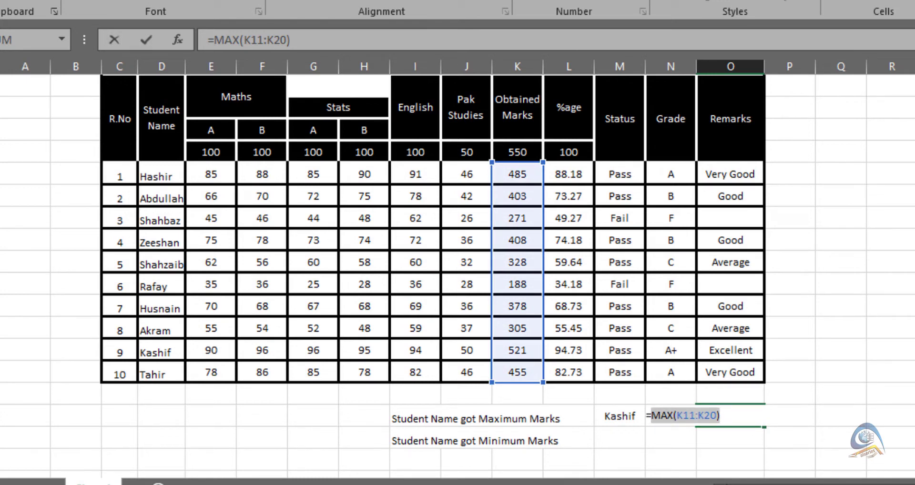
key("Escape")
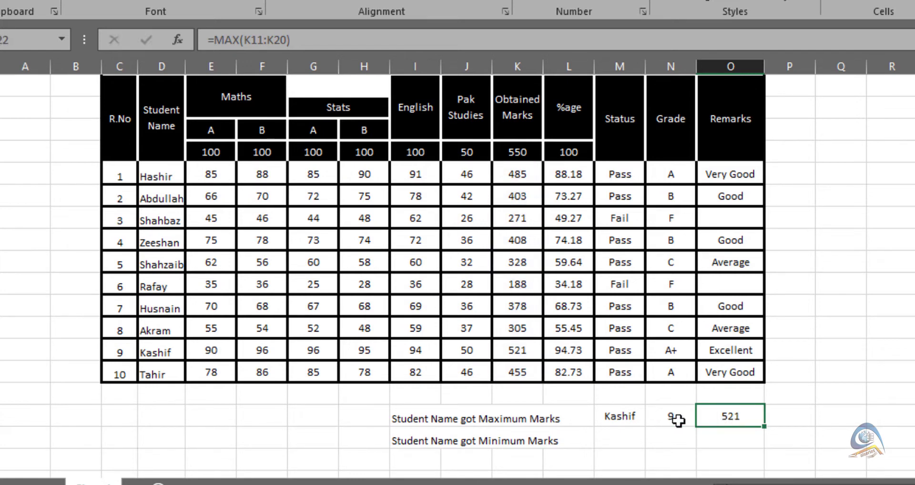
- Replace O22 in N22's MATCH with MAX(K11:K20) and clear the 521 helper from O22
left_click(677, 421)
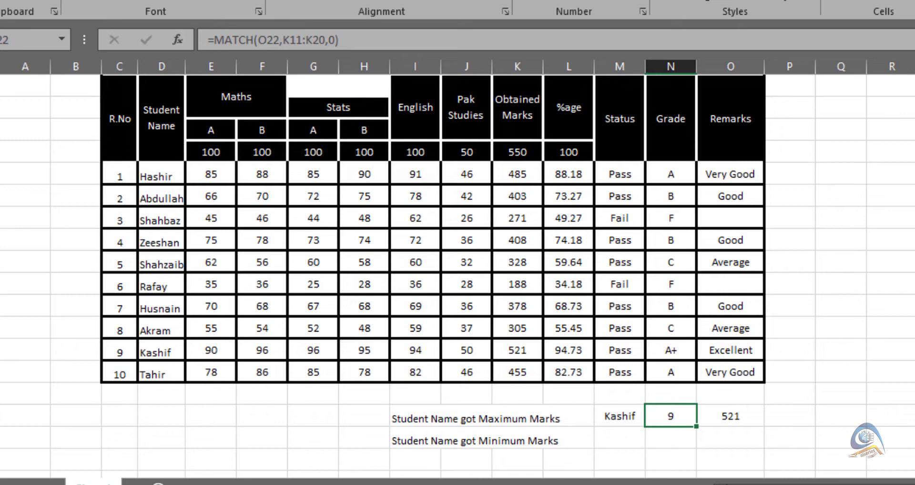
double_click(677, 421)
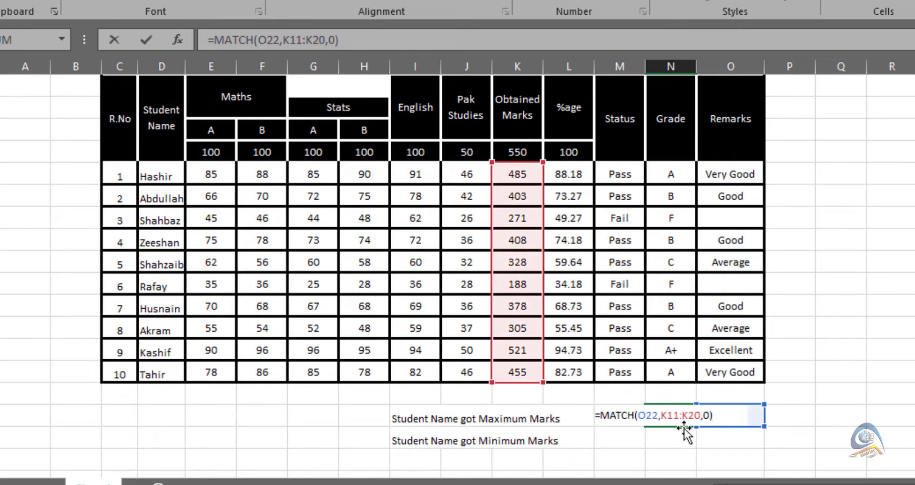
left_click_drag(657, 416, 639, 416)
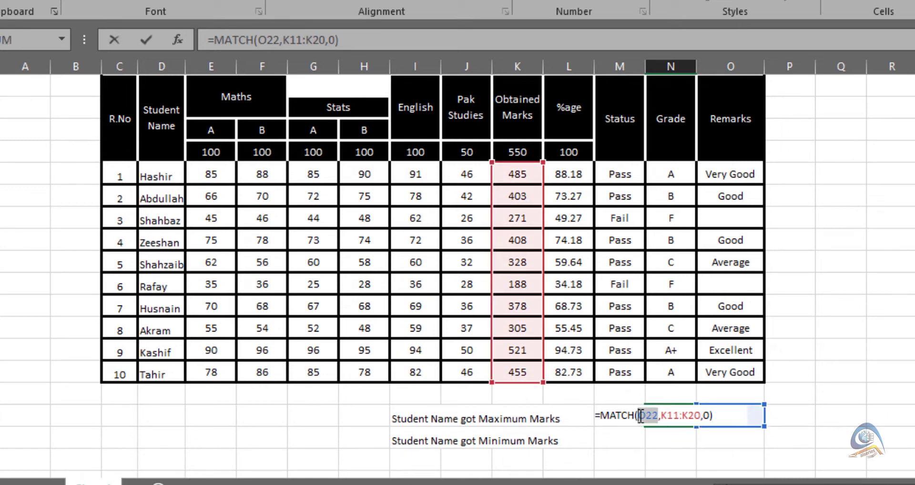
type("MAX(K11:K20)")
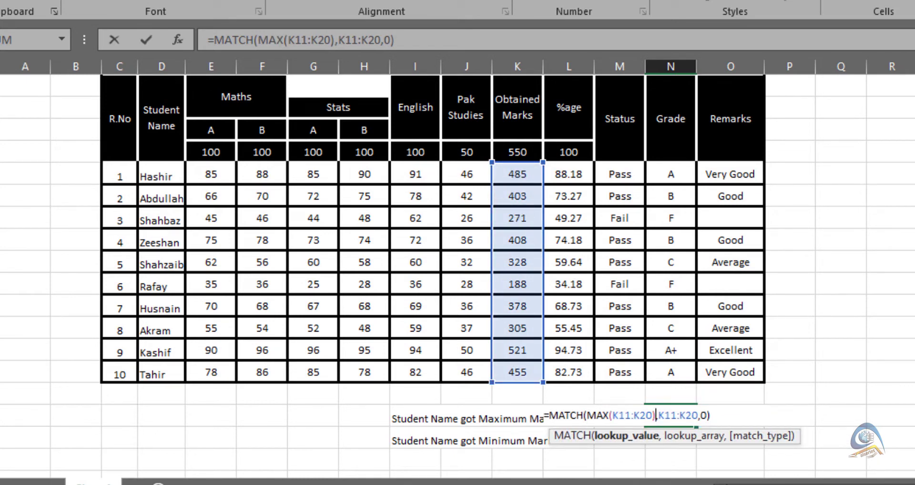
key("Return")
left_click(671, 416)
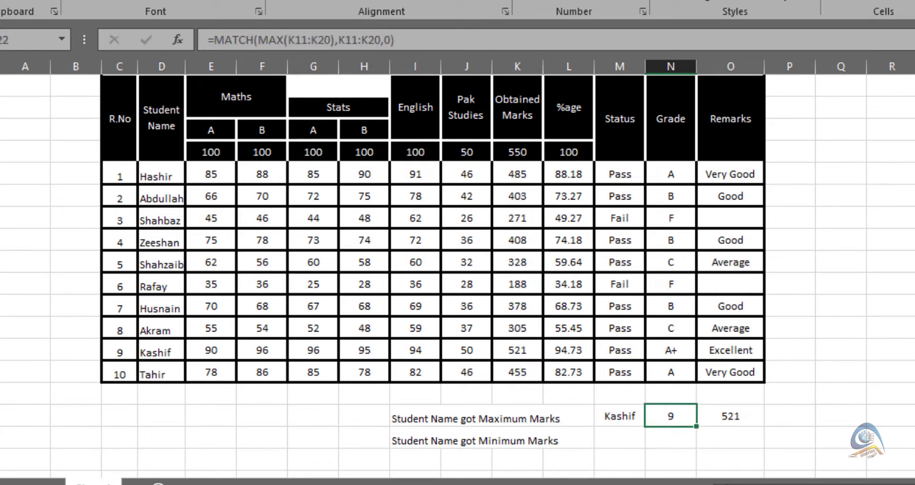
left_click(731, 417)
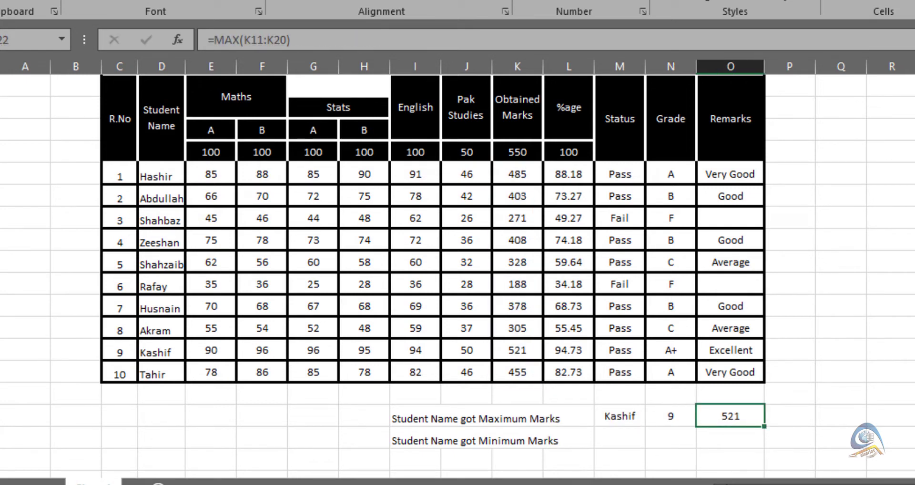
key("Delete")
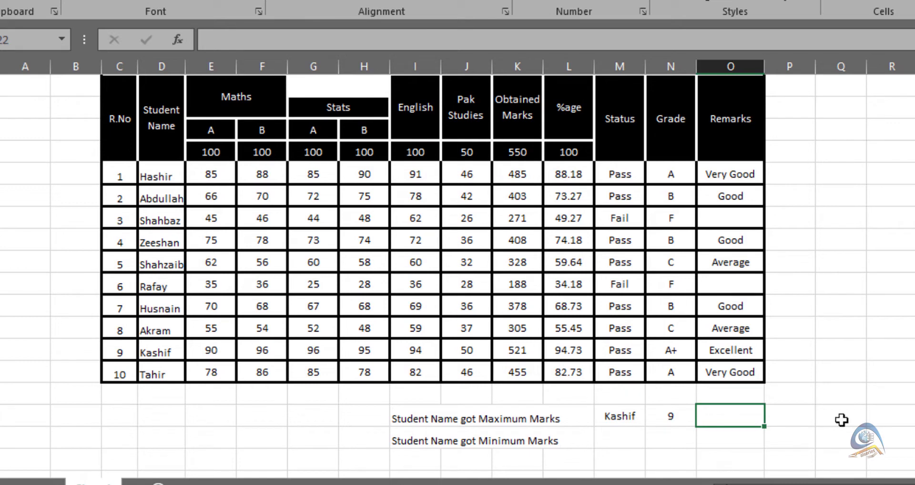
- Review M22's INDEX formula, then copy the MATCH formula text from N22
left_click(617, 415)
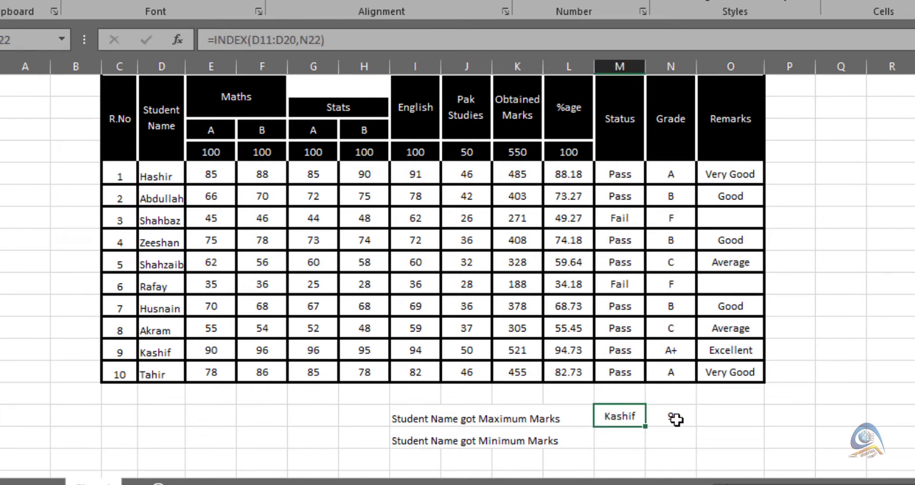
double_click(607, 419)
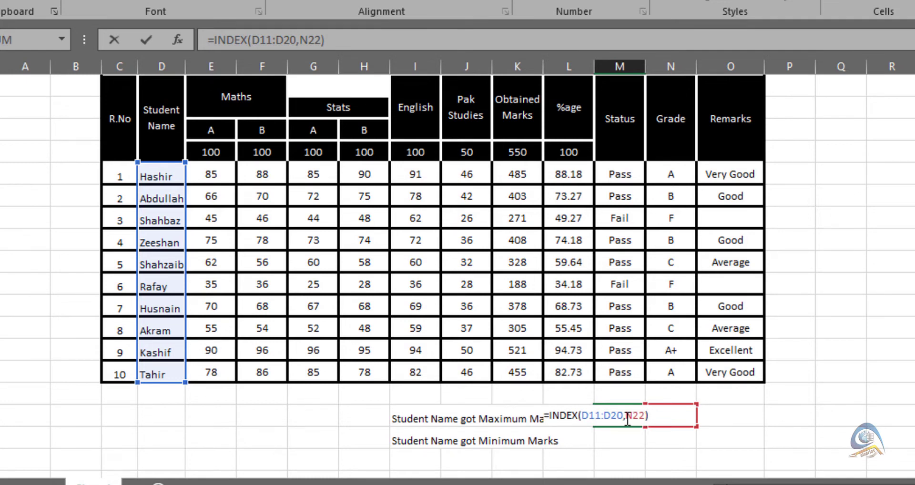
left_click(681, 417)
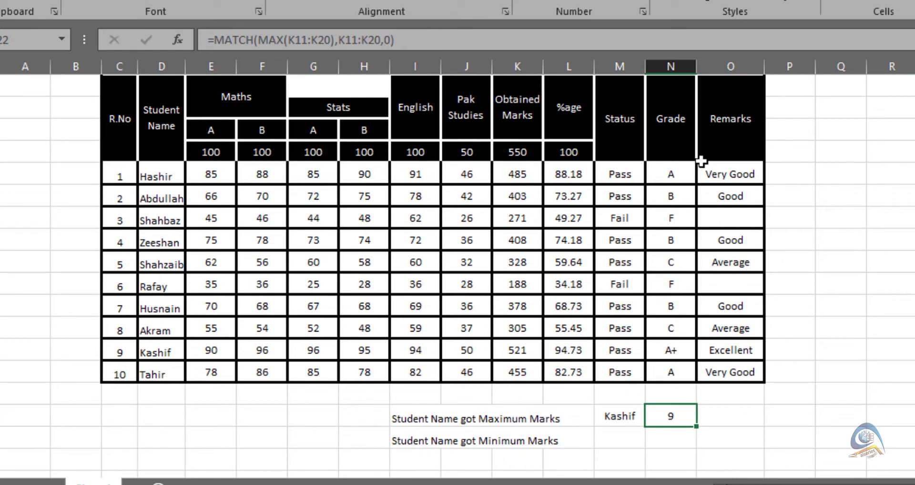
key("F2")
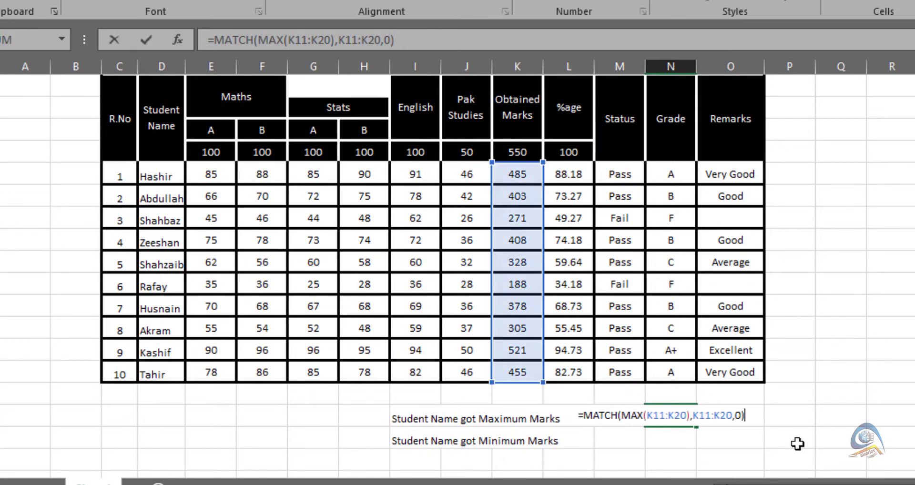
key("shift+Left")
key("shift+Left")
key("shift+Left")
key("shift+Left")
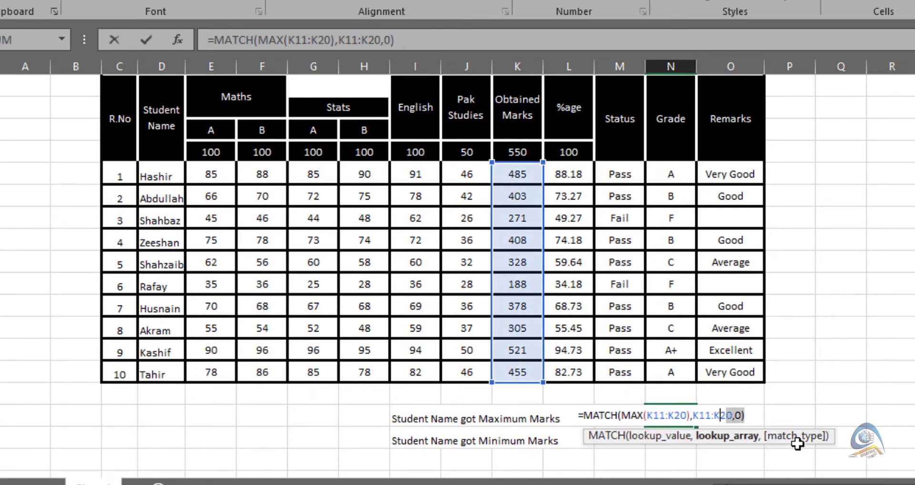
key("shift+Left")
key("shift+Left")
key("shift+Left")
key("shift+Left")
key("shift+Left")
key("shift+Left")
key("shift+Left")
key("shift+Left")
key("shift+Left")
key("shift+Left")
key("shift+Left")
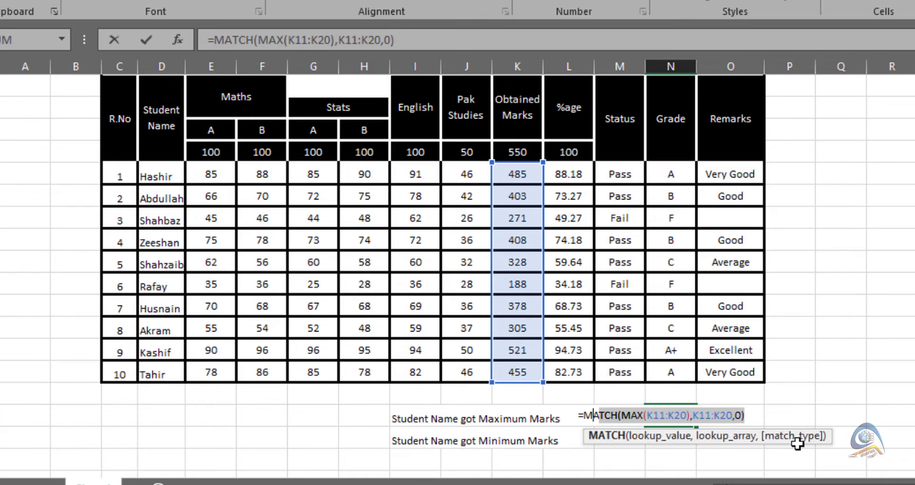
key("shift+Left")
key("shift+Left")
key("ctrl+c")
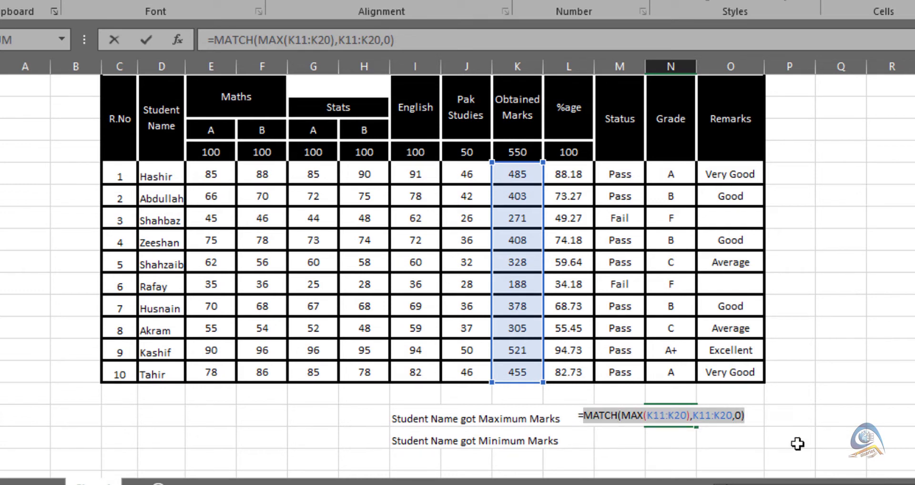
key("Escape")
- Replace N22 in M22's INDEX with the copied MATCH formula, still returning Kashif
left_click(615, 418)
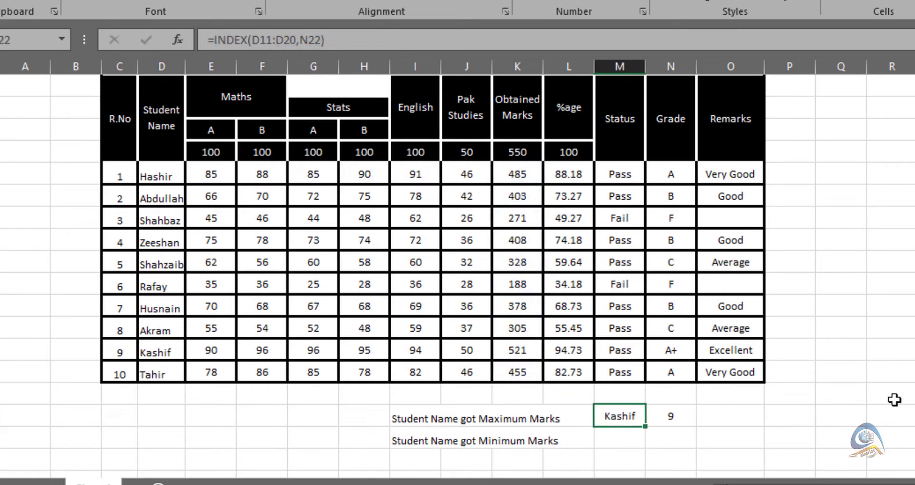
key("F2")
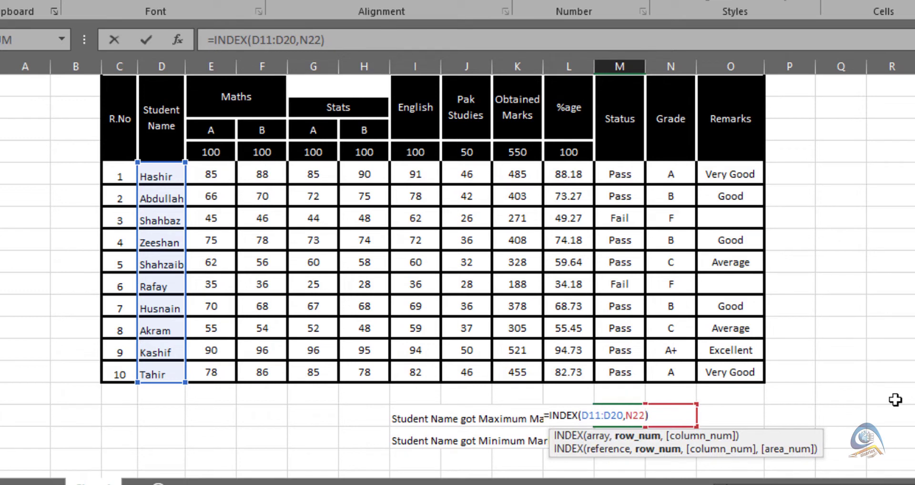
key("BackSpace")
key("BackSpace")
key("BackSpace")
key("ctrl+v")
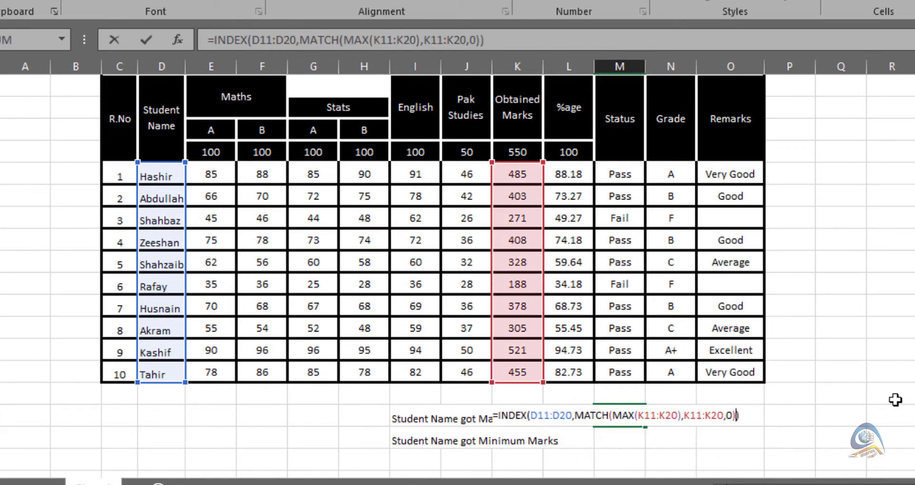
key("Return")
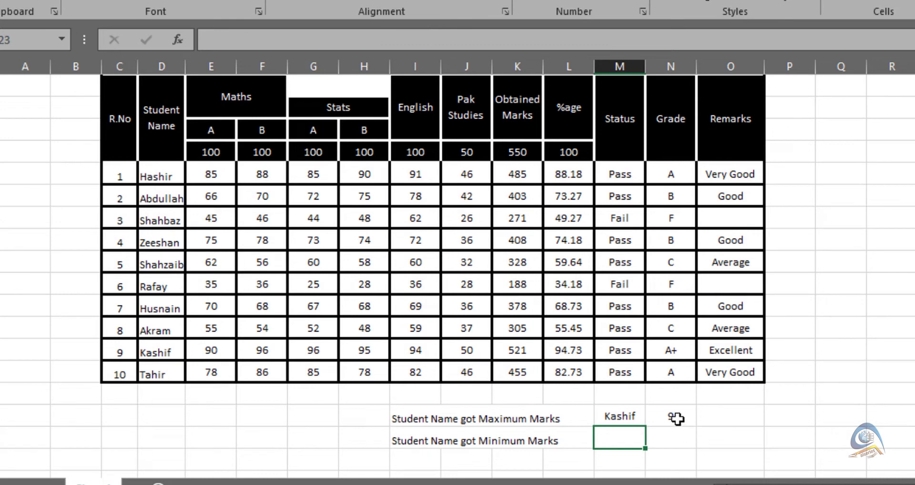
left_click(676, 419)
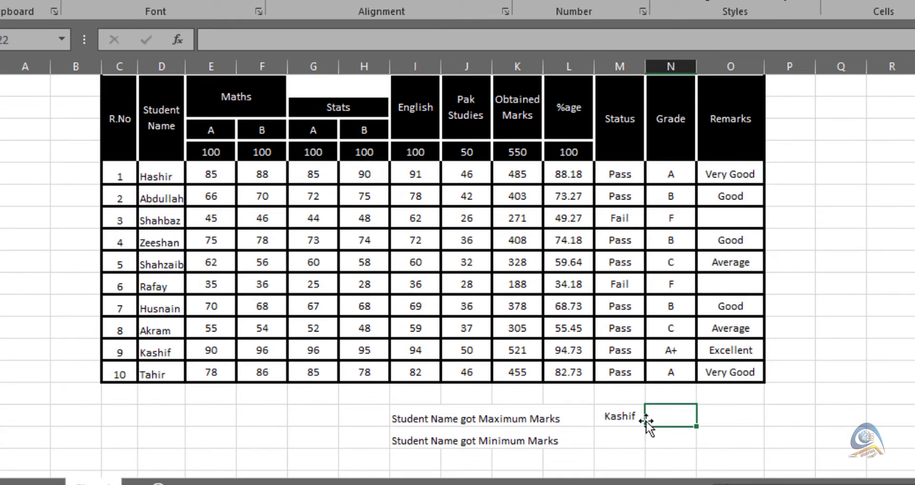
- Widen column D so student names like Abdullah and Shahzaib fit fully
left_click(622, 417)
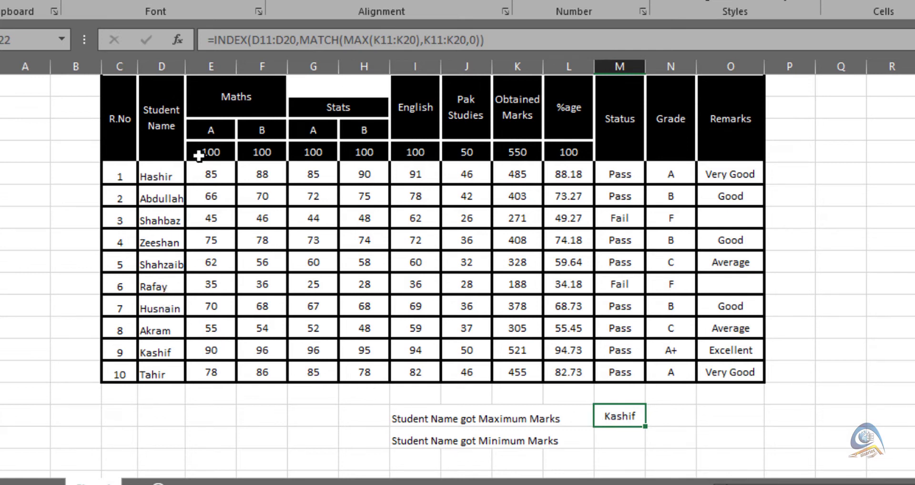
left_click_drag(186, 66, 197, 66)
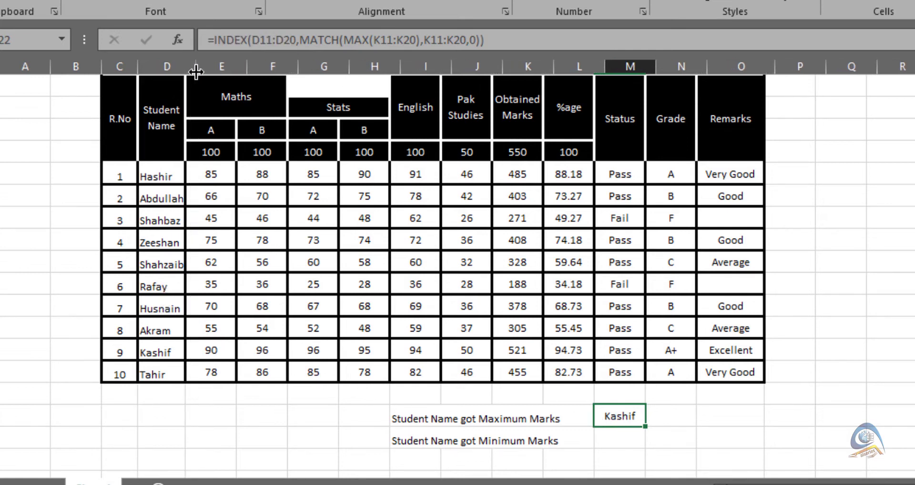
left_click(226, 284)
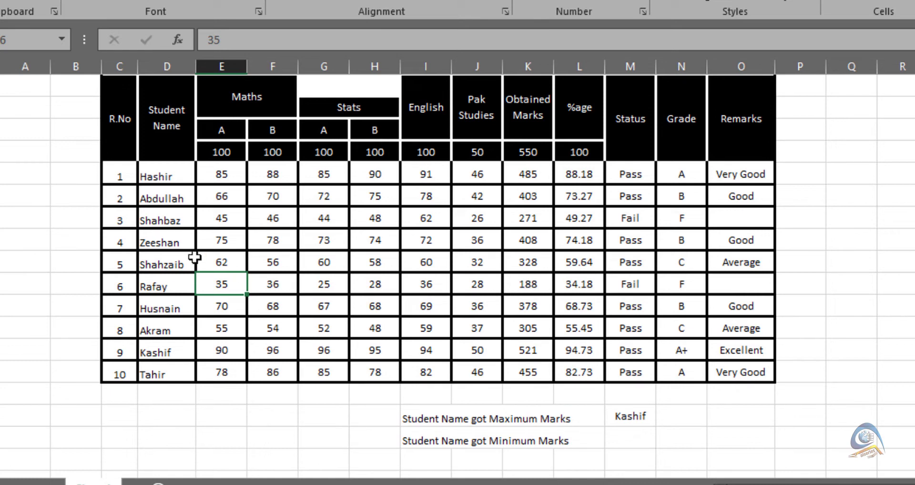
- Enter Zeeshan's marks 99, 98, 99, 98, 98 in E14:I14, making him the top student
left_click(220, 240)
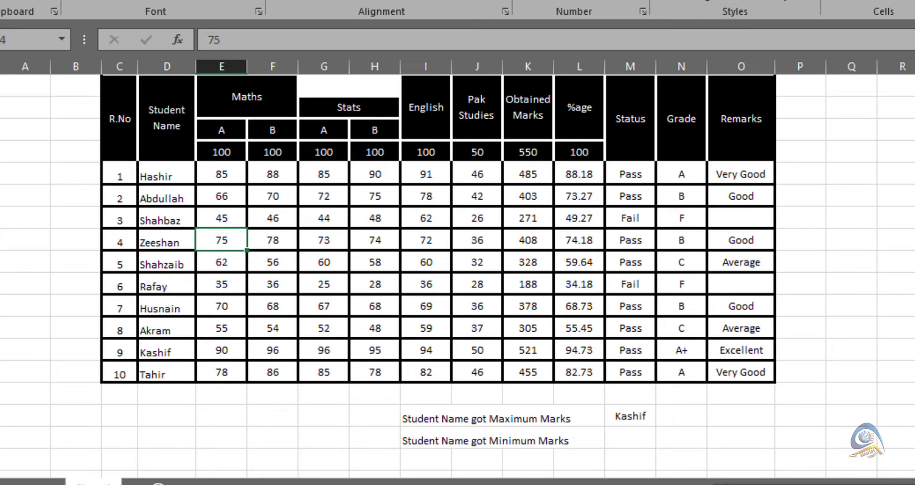
type("99")
key("Tab")
type("9")
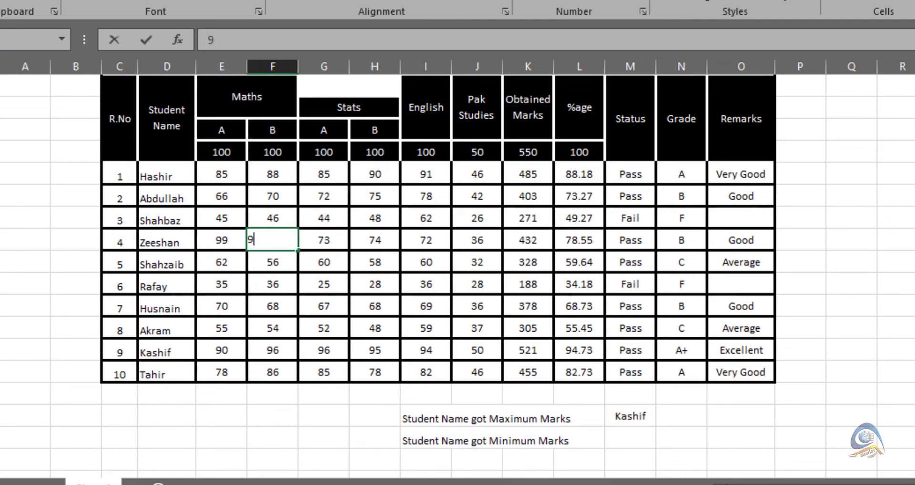
type("8")
key("Tab")
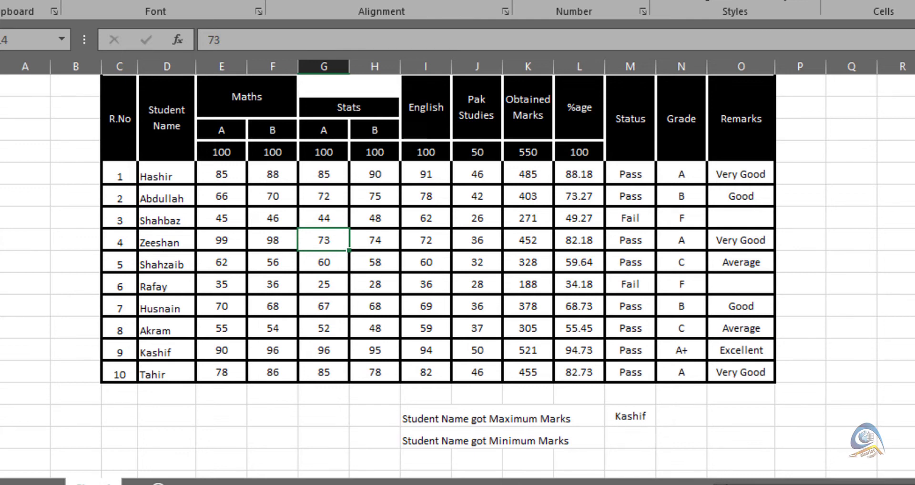
type("99")
key("Tab")
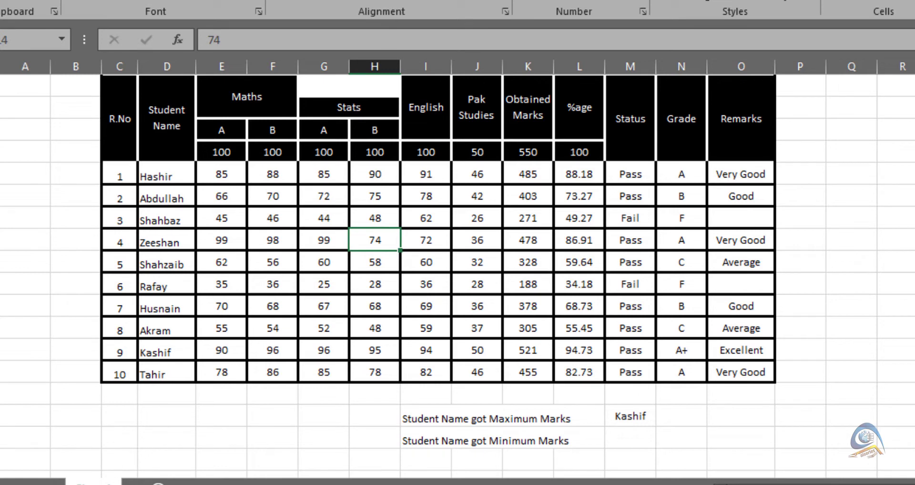
type("98")
key("Tab")
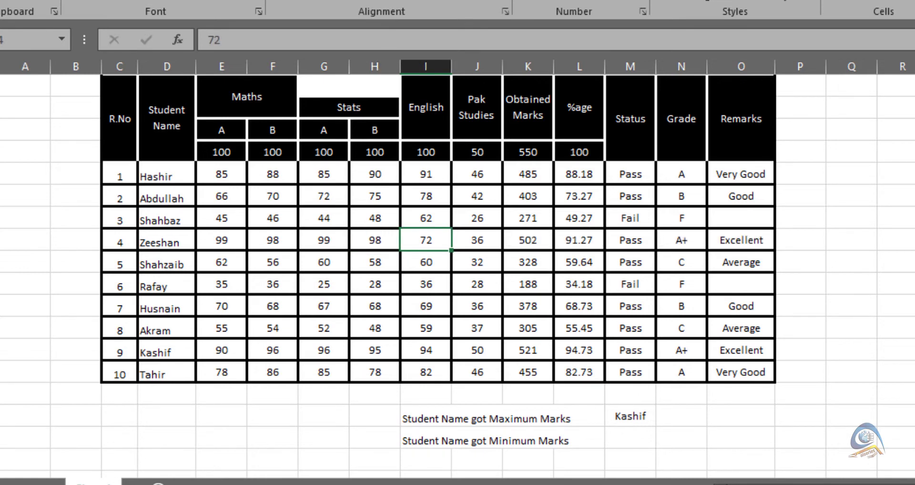
type("98")
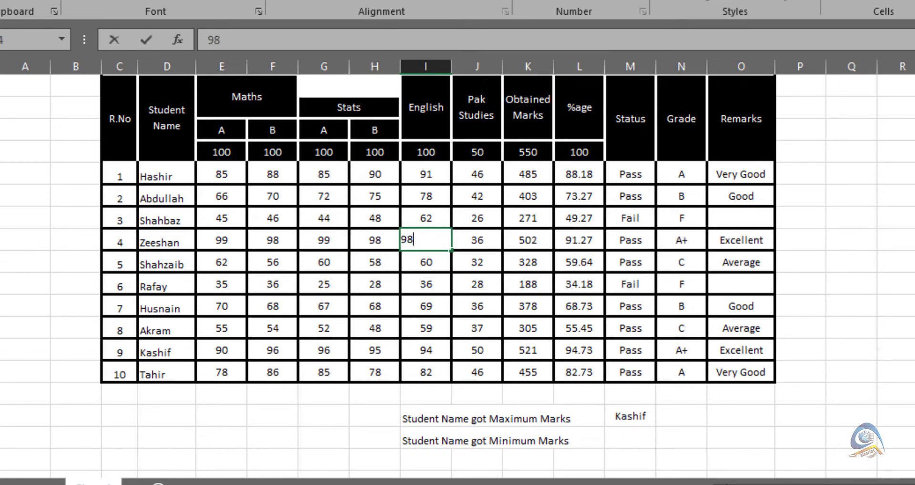
key("Tab")
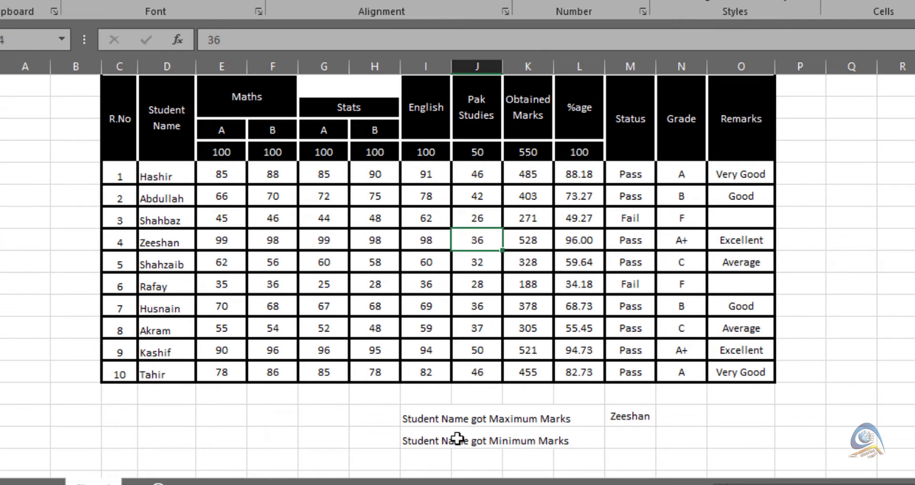
- Enter =MIN(K11:K20) in O23 to get the minimum total 188
left_click(628, 441)
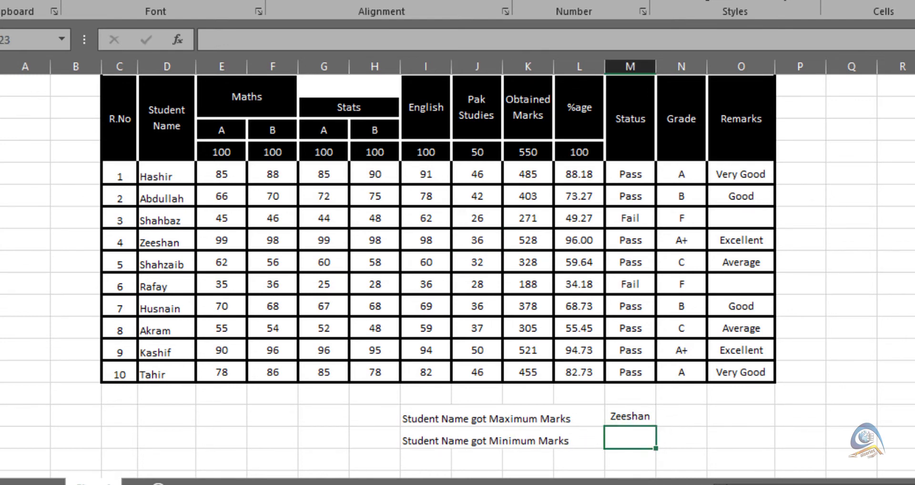
key("Right")
key("Right")
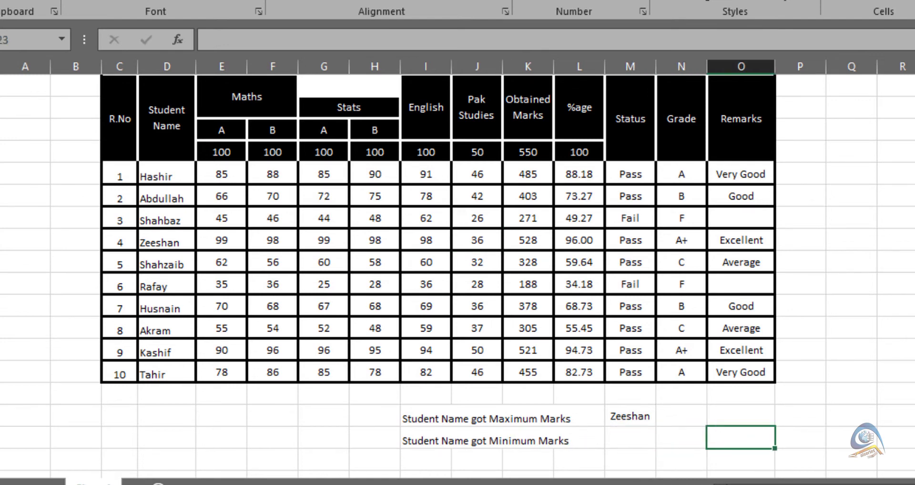
type("=min")
key("Tab")
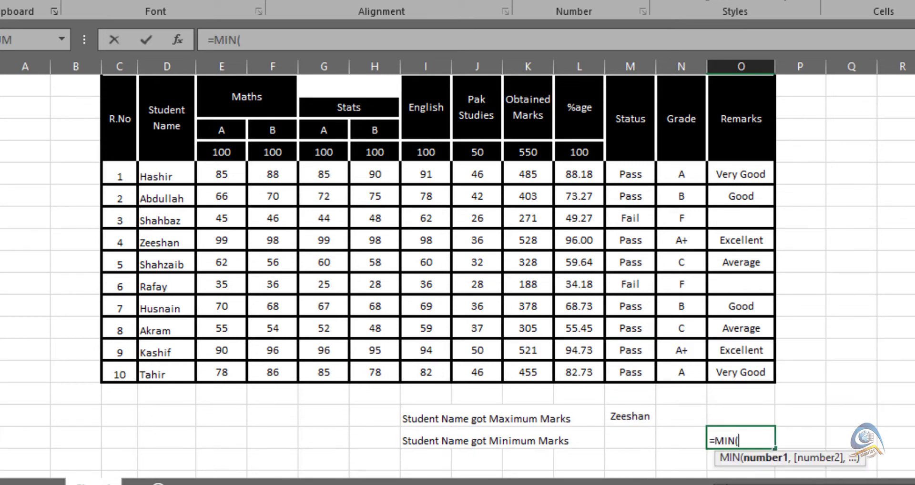
left_click_drag(533, 175, 528, 374)
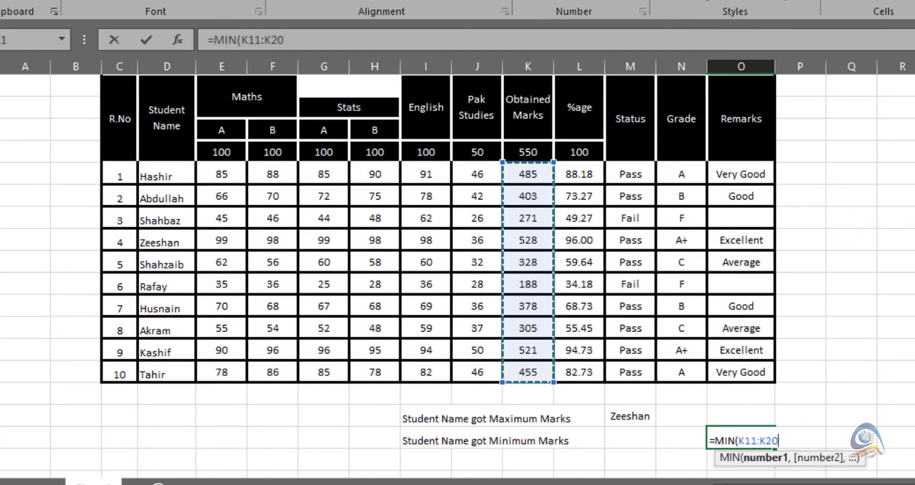
type(")")
key("Return")
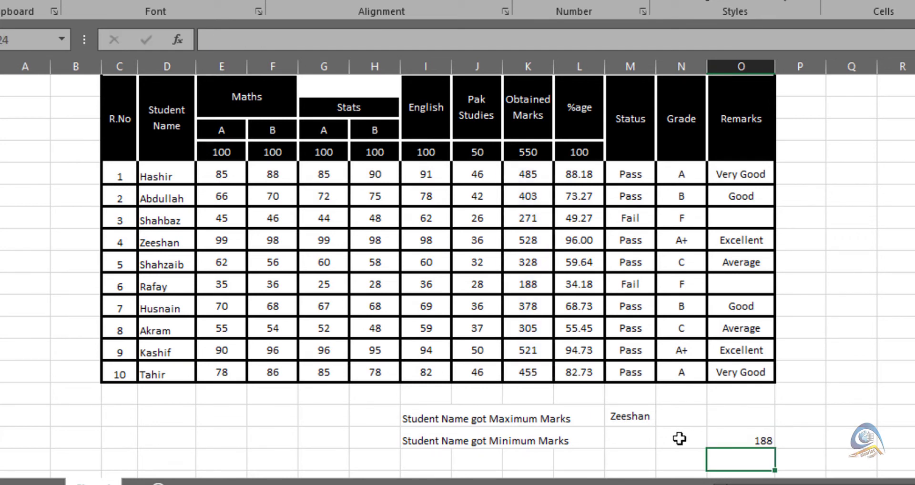
- Enter =MATCH(O23,K11:K20,0) in N23, returning position 6
left_click(680, 435)
type("=ma")
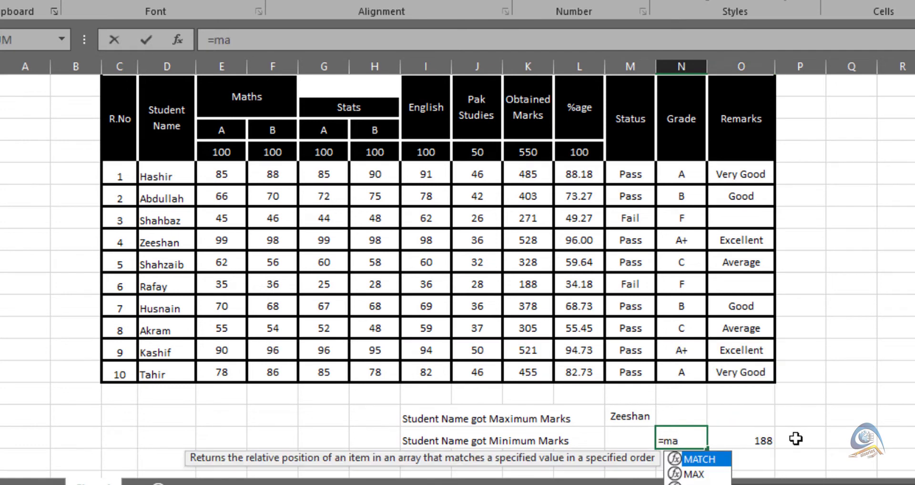
key("Tab")
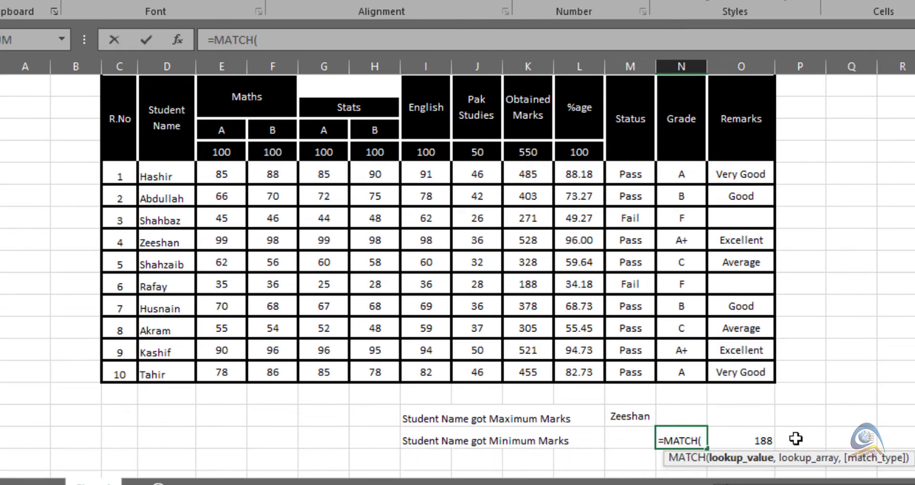
left_click(758, 437)
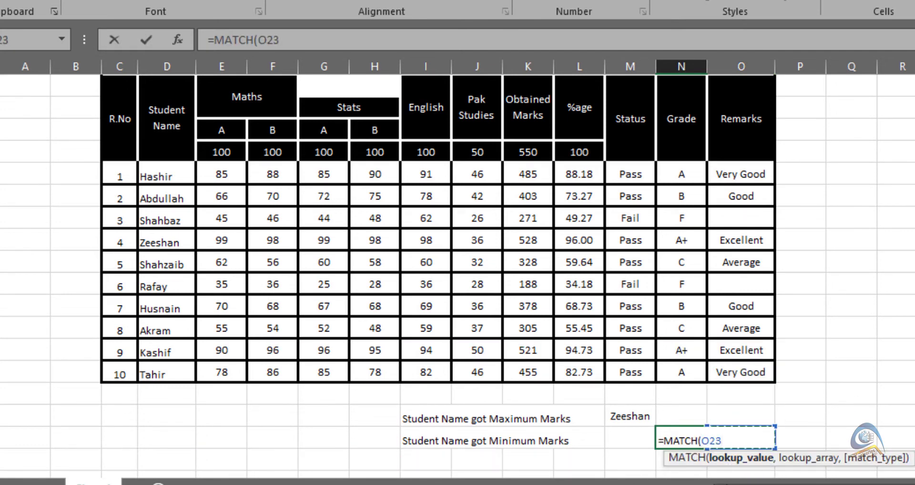
type(",")
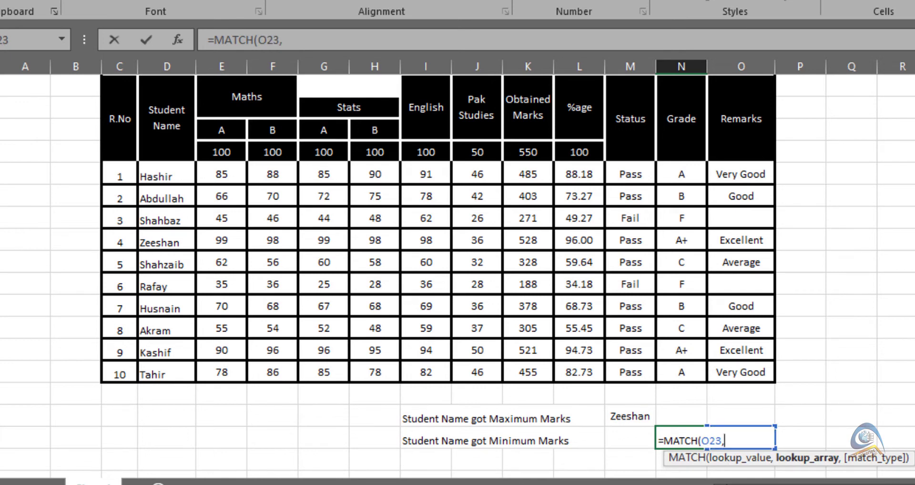
left_click(532, 172)
left_click_drag(526, 216, 527, 373)
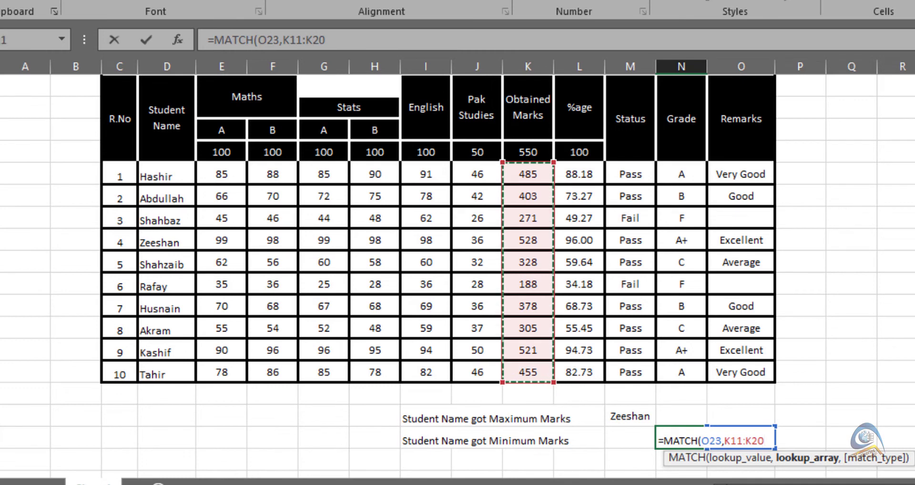
type(",")
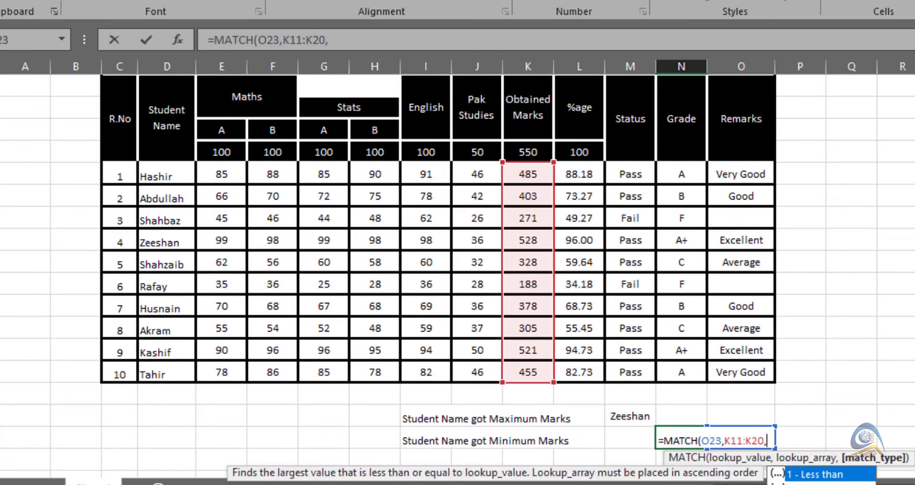
type("0)")
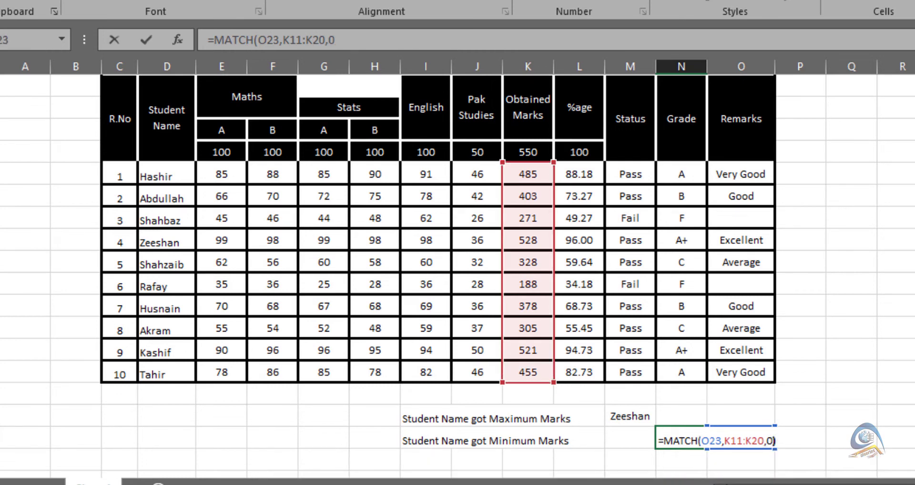
key("Return")
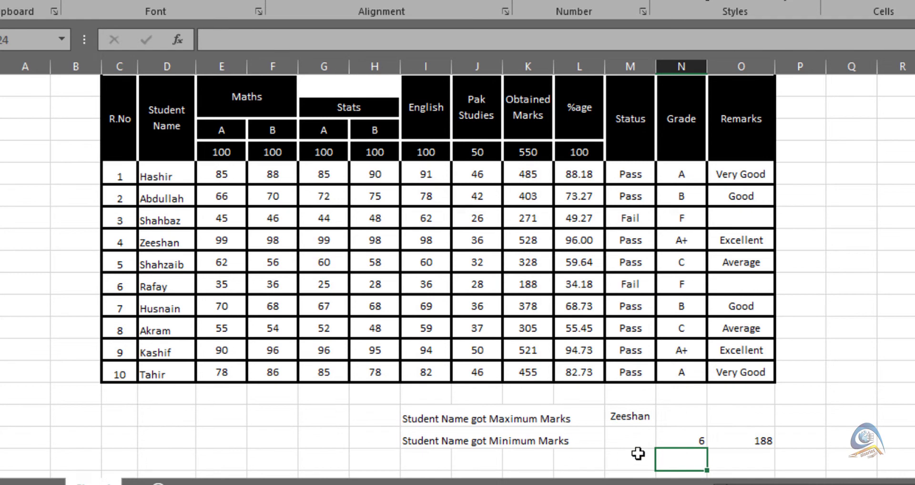
- Start an INDEX formula in M23 for the minimum-mark student name
left_click(636, 441)
type("=i")
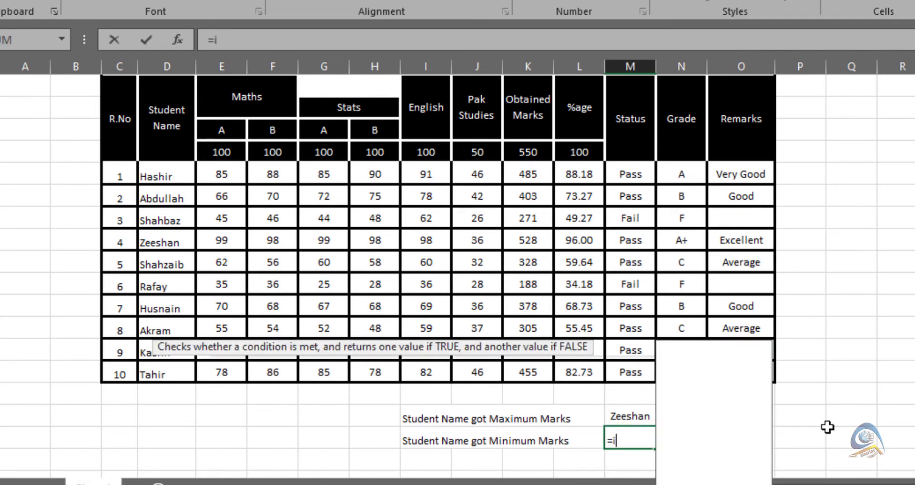
type("nd")
key("Tab")
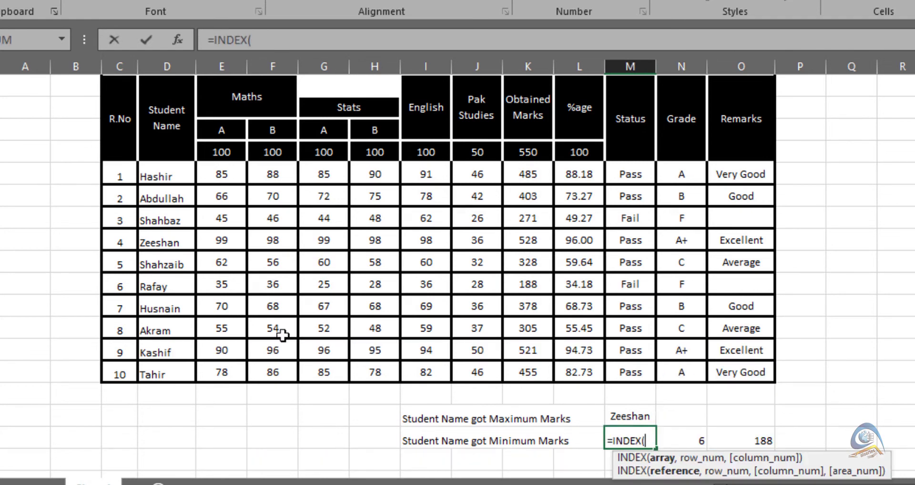
- Complete M23 as =INDEX(D11:D20,N23) returning Rafay, then review N23's MATCH formula
left_click_drag(156, 176, 160, 375)
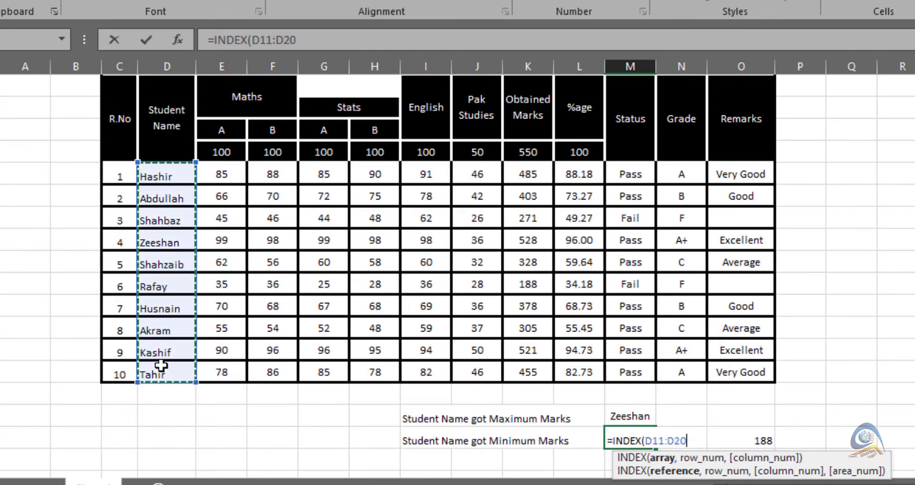
type(",")
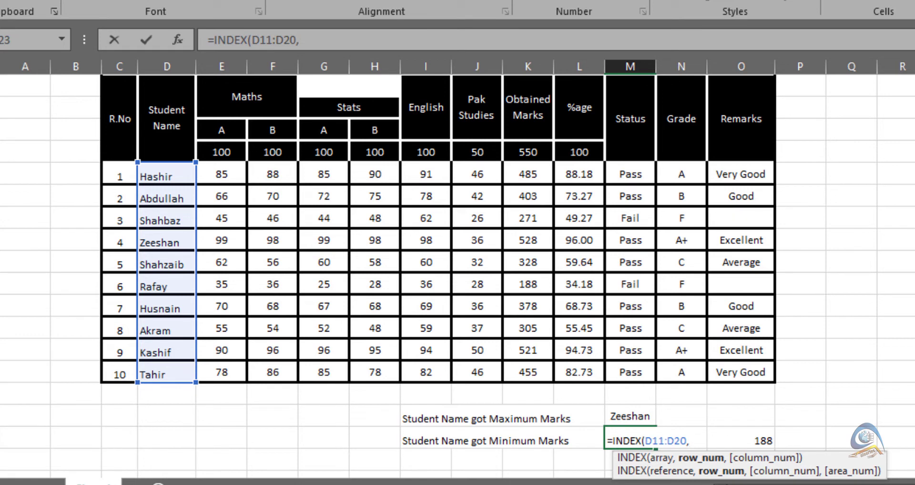
type("n")
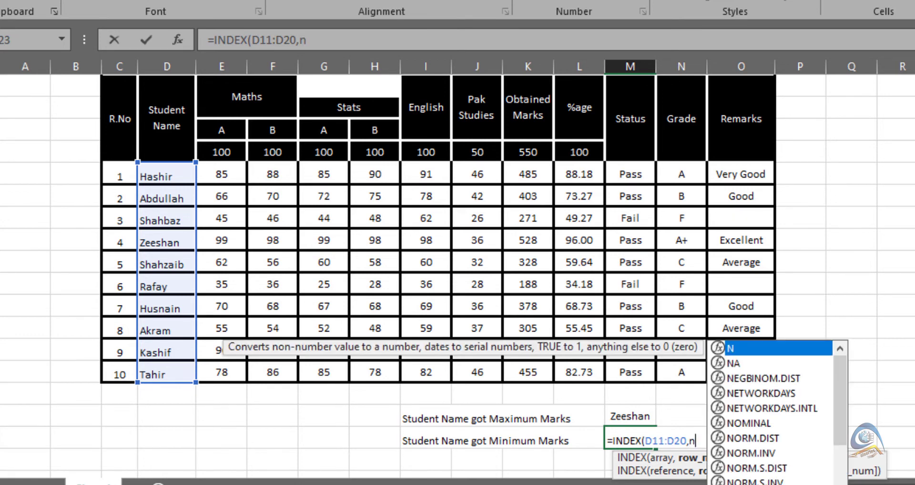
type("23")
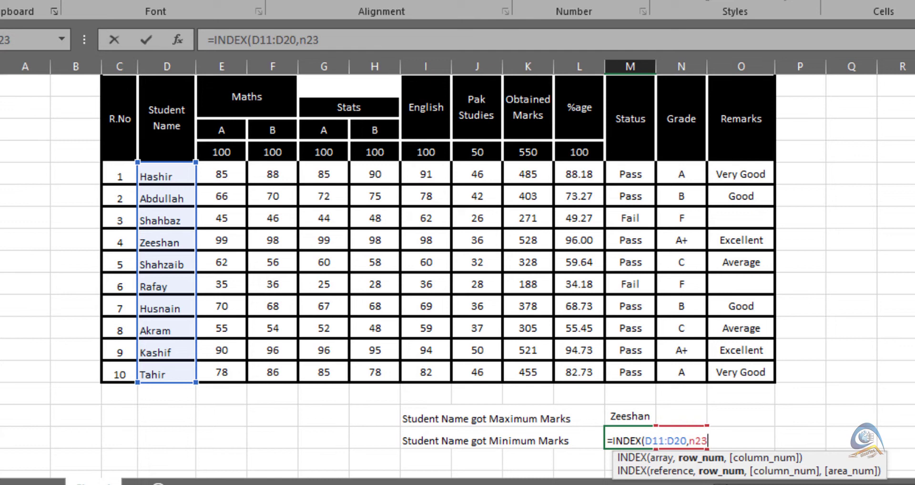
type(")")
key("Return")
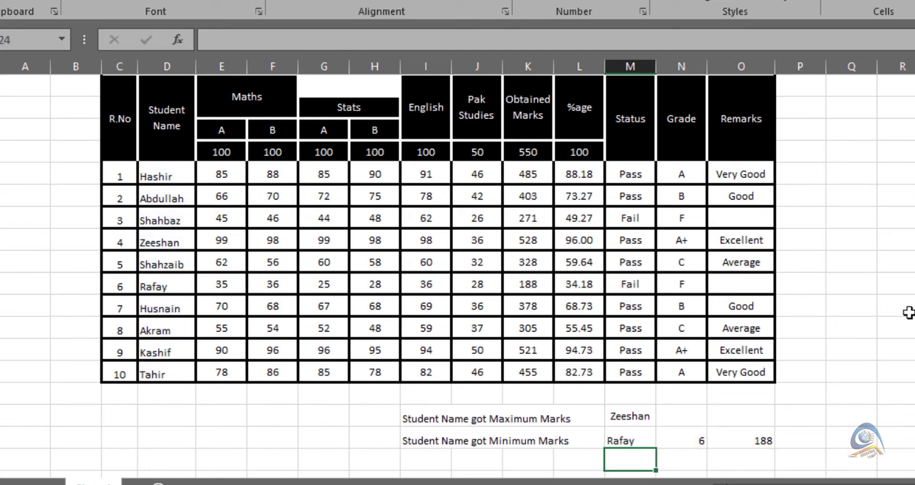
left_click(625, 442)
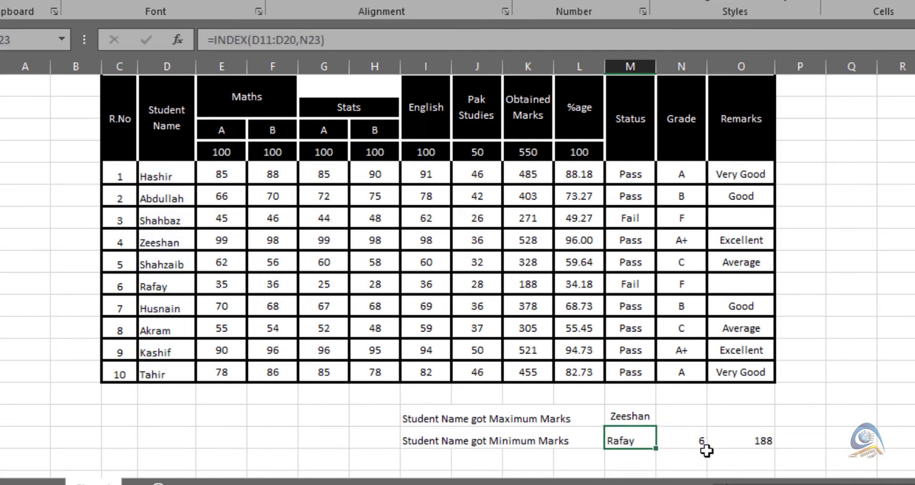
left_click(684, 440)
key("F2")
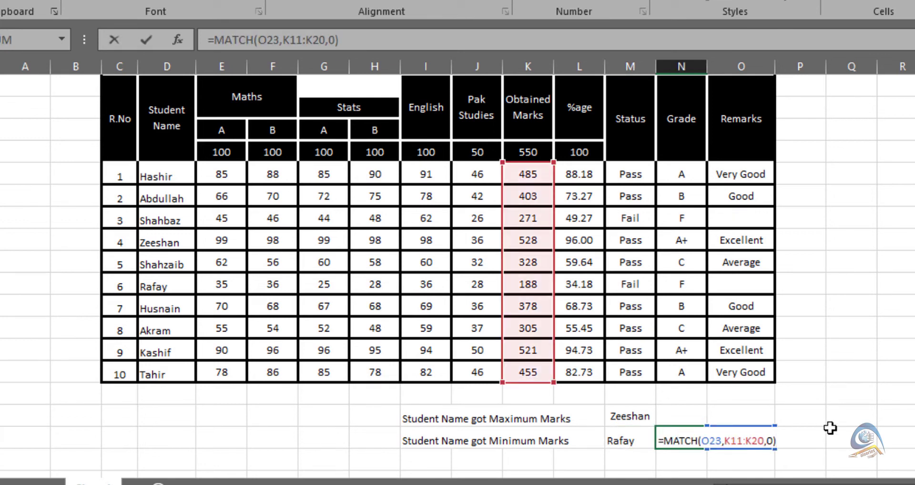
- Leave N23's MATCH formula as is and inspect the MIN(K11:K20) formula in O23 without changing it
key("Return")
key("Up")
key("Right")
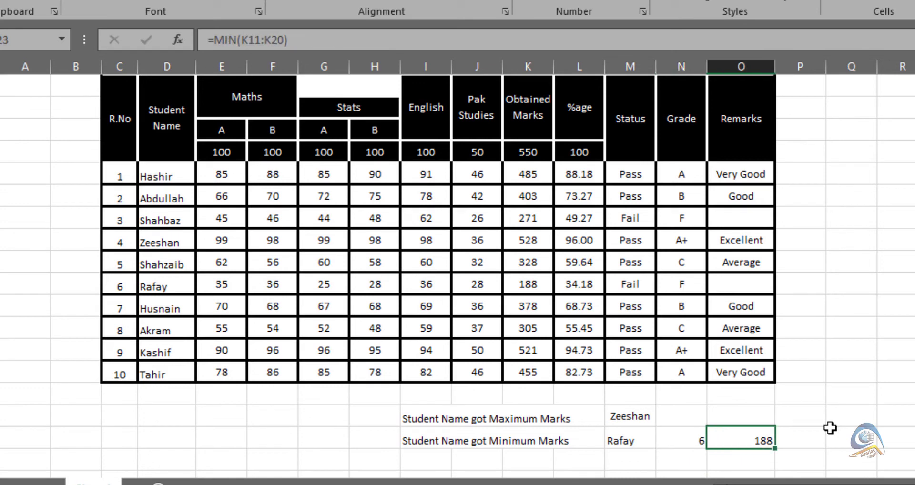
key("F2")
key("shift+Left")
key("shift+Left")
key("shift+Left")
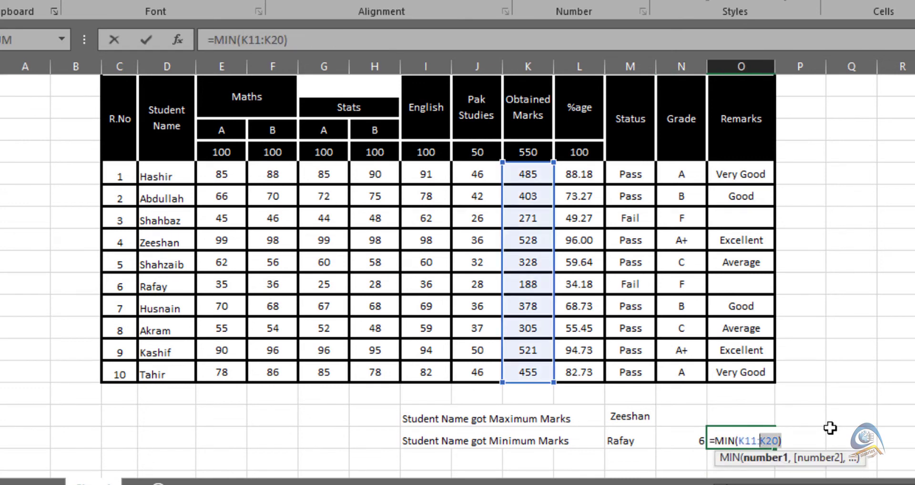
key("shift+Left")
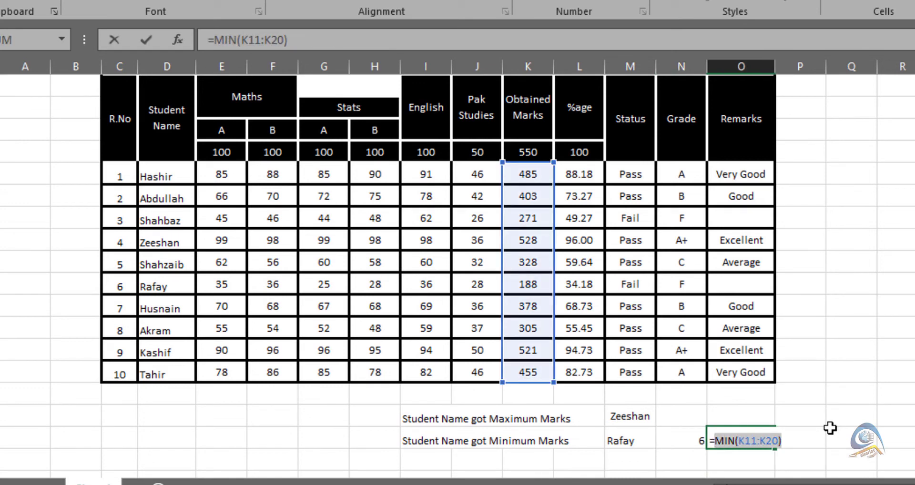
key("Escape")
- Replace the O23 reference in N23's MATCH formula with MIN(K11:K20)
key("Left")
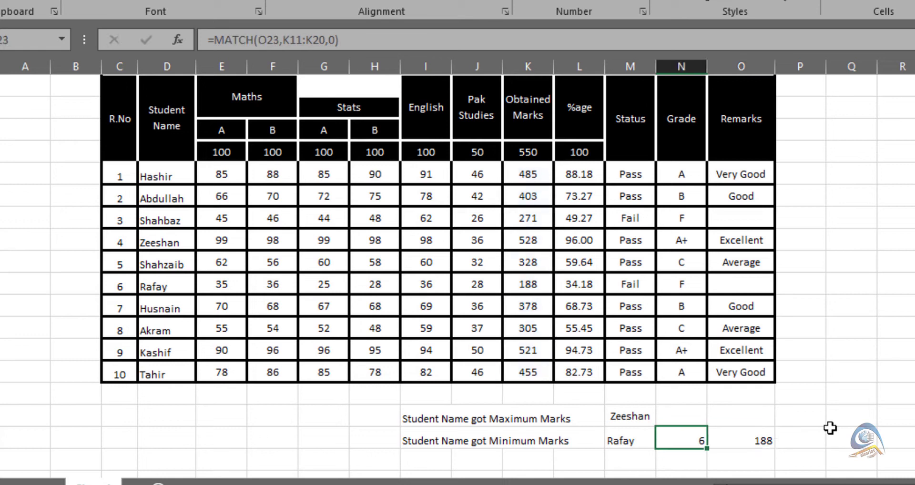
key("F2")
key("Left")
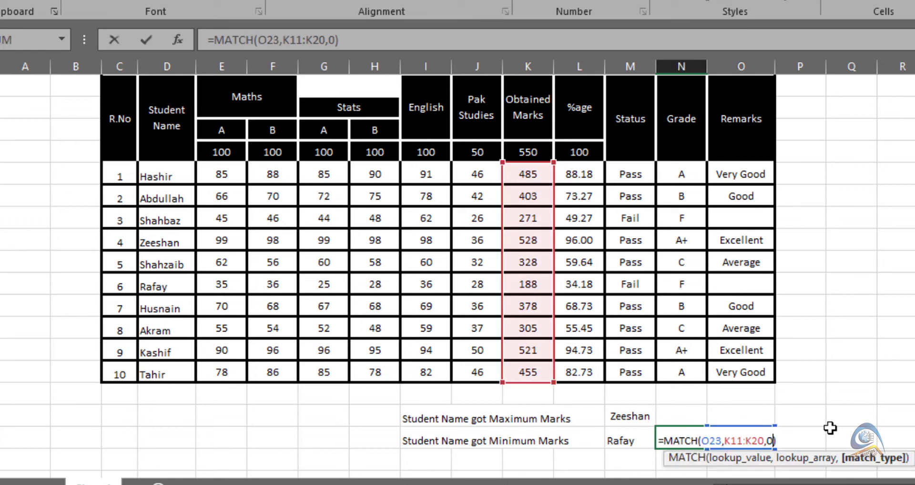
key("Left")
key("Left")
key("Left")
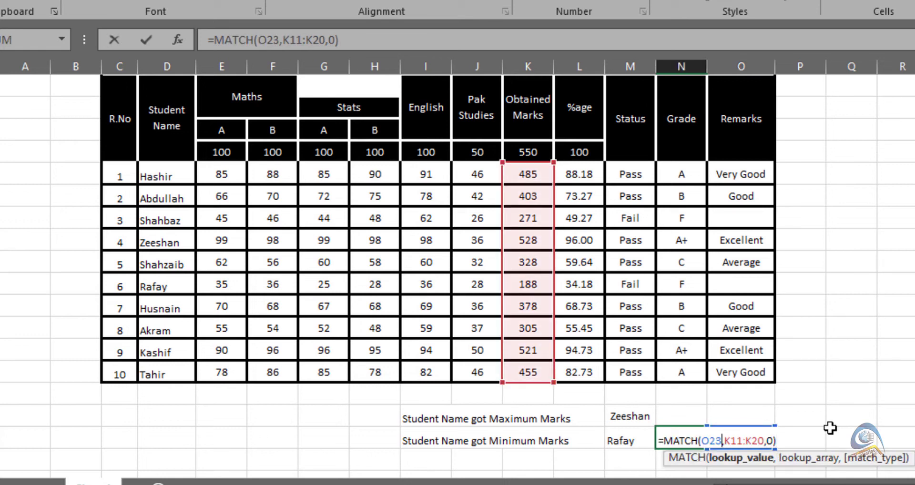
type("MIN(K11:K20)")
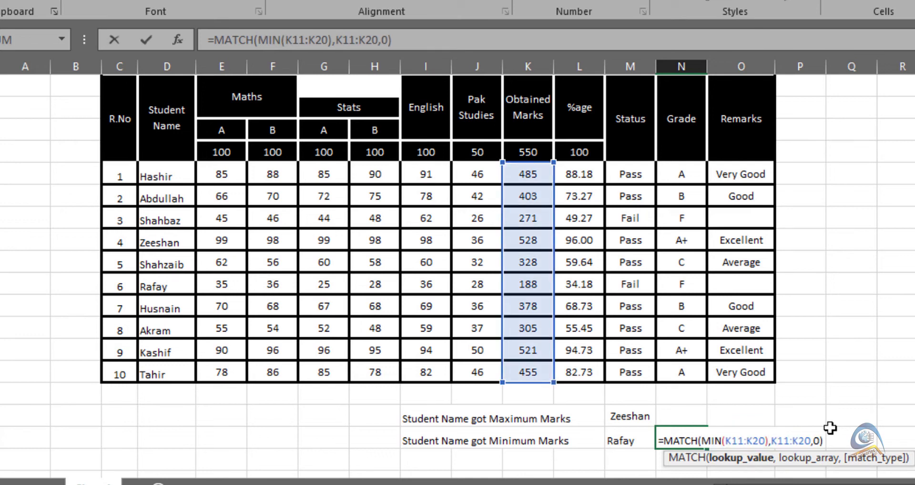
key("Return")
- Clear the 188 helper value in O23 and open M23's INDEX formula to check it
key("Up")
key("Right")
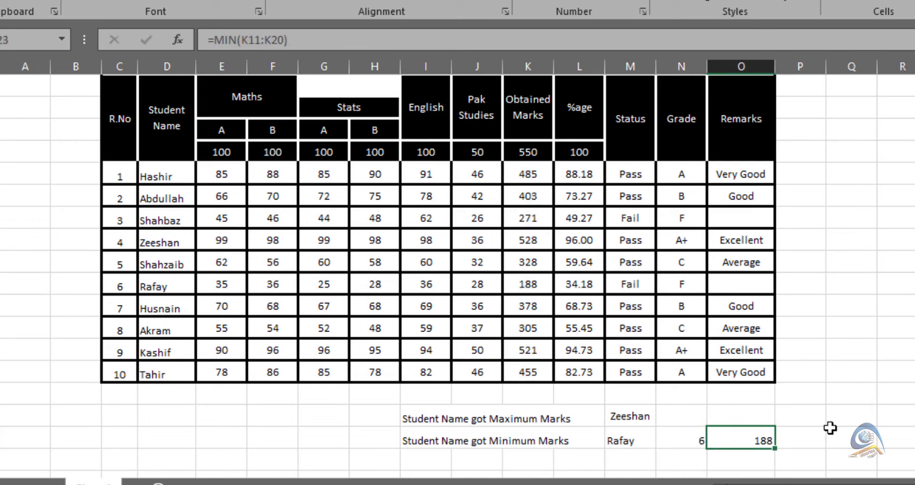
key("Delete")
key("Left")
key("Left")
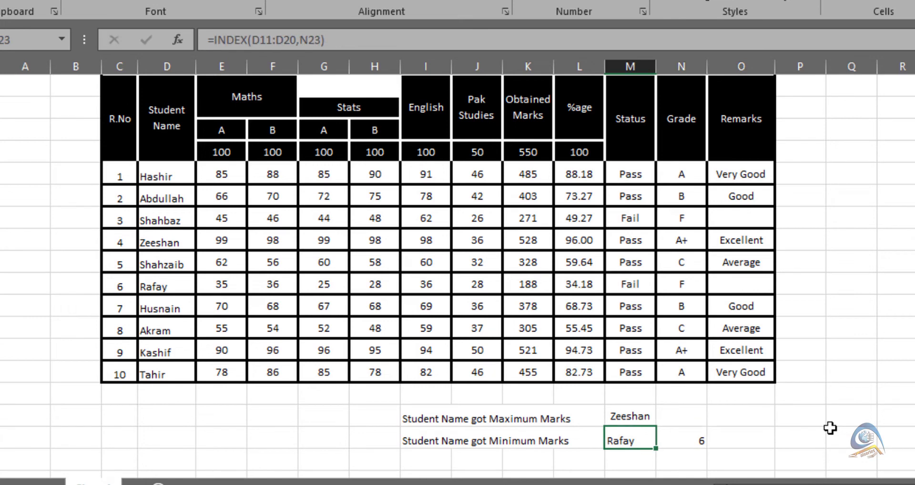
key("F2")
- Copy the MATCH(MIN(K11:K20),K11:K20,0) expression from N23's formula
key("Return")
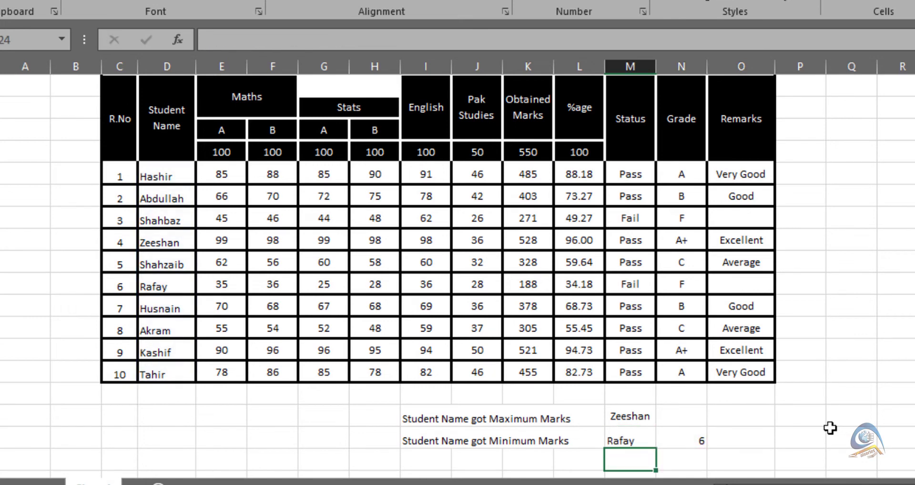
key("Up")
key("Right")
key("F2")
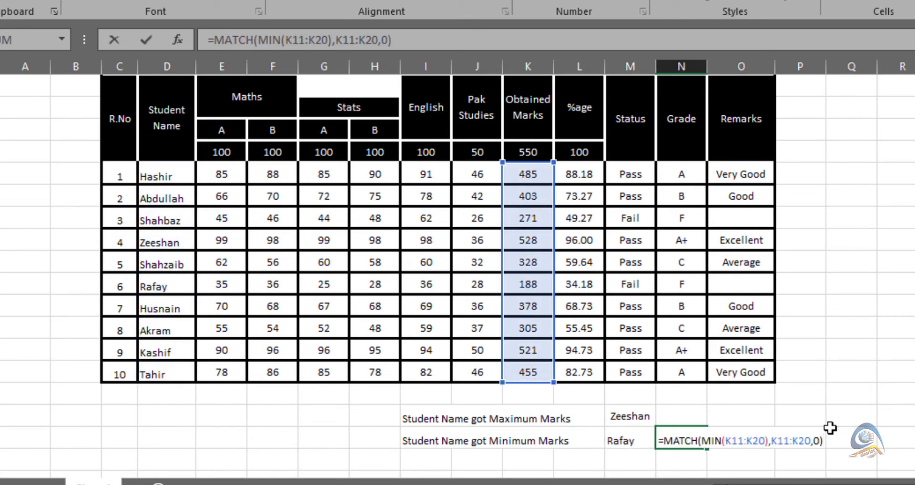
key("Left")
key("Left")
key("Left")
key("Left")
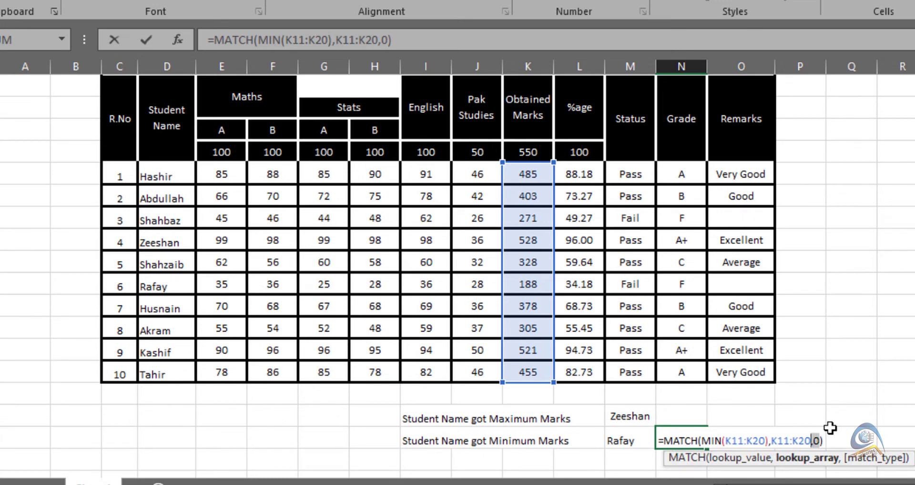
key("Left")
key("Left")
key("Left")
key("Left")
key("Left")
key("Left")
key("Left")
key("Left")
key("Left")
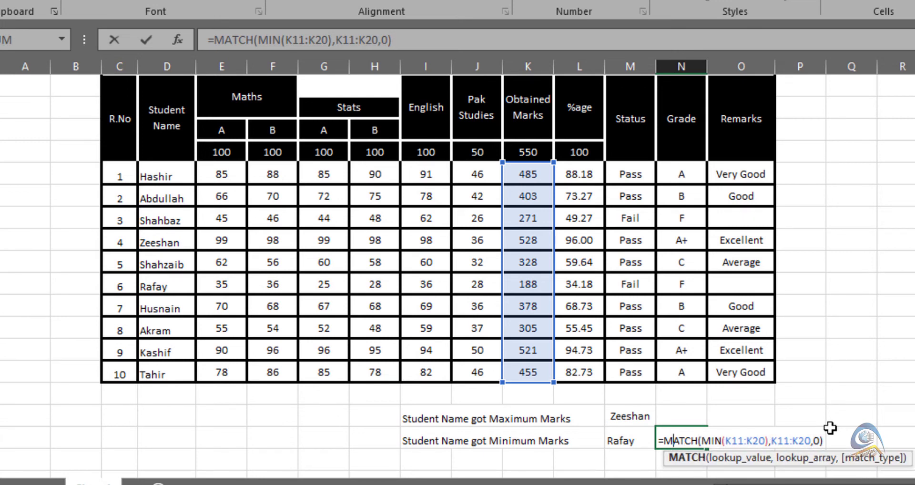
key("Left")
key("Right")
key("shift+Right")
key("shift+Right")
key("shift+Right")
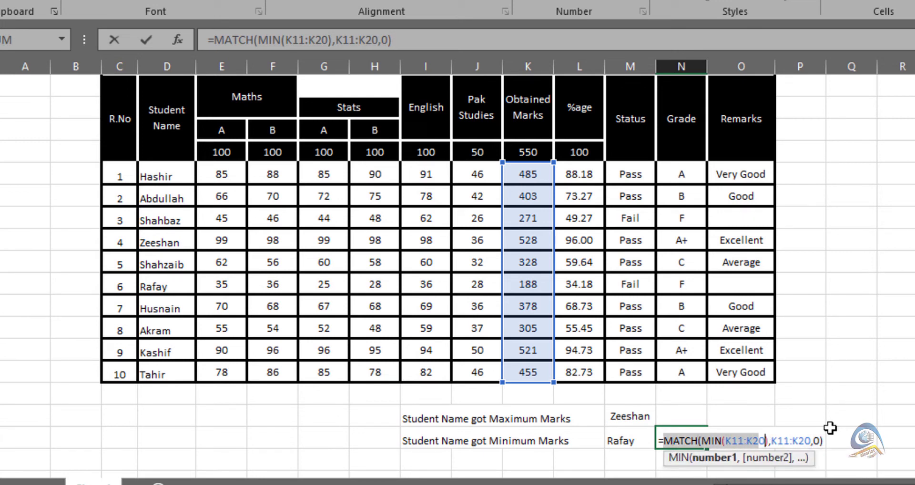
key("shift+Right")
key("shift+Right")
key("shift+Right")
key("shift+Right")
key("shift+Right")
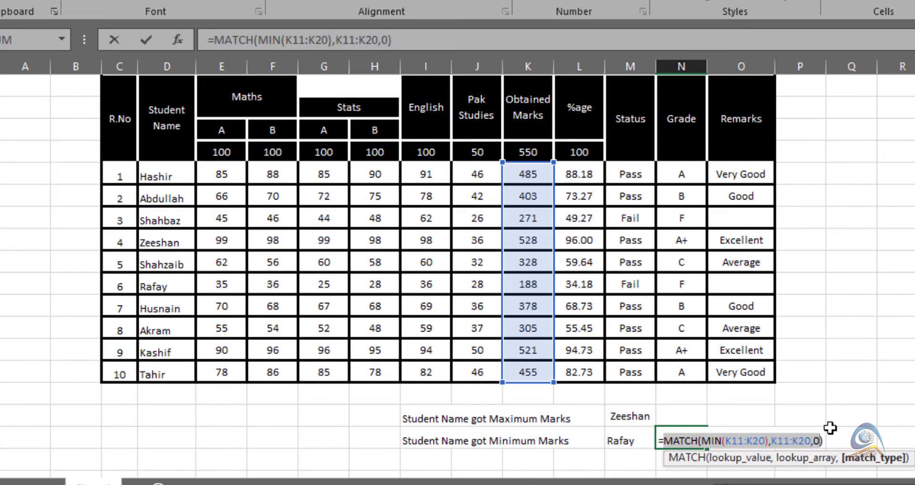
key("shift+Right")
key("ctrl+c")
key("Escape")
- Paste the MATCH expression over N23 in M23's INDEX formula, then clear N23
key("Left")
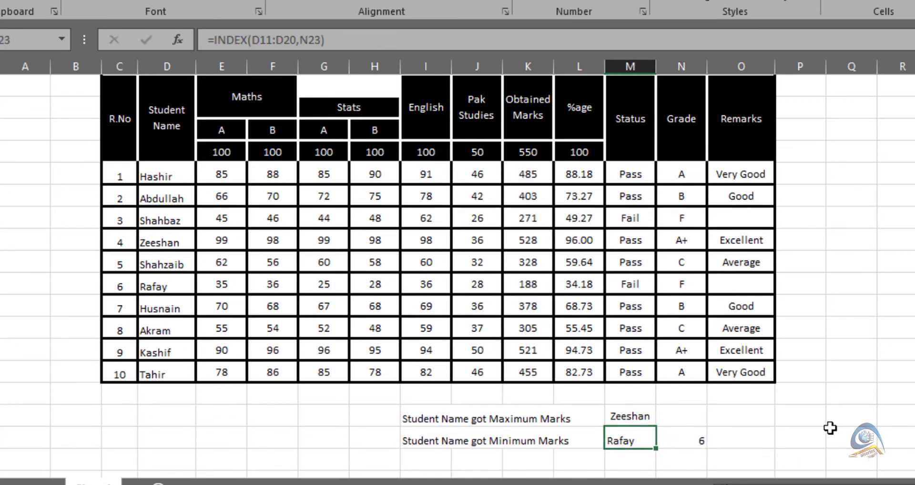
key("F2")
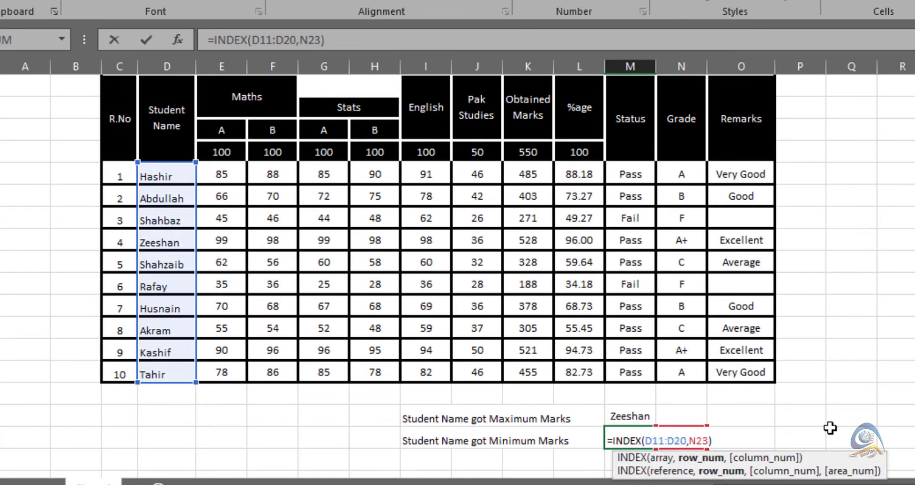
key("ctrl+v")
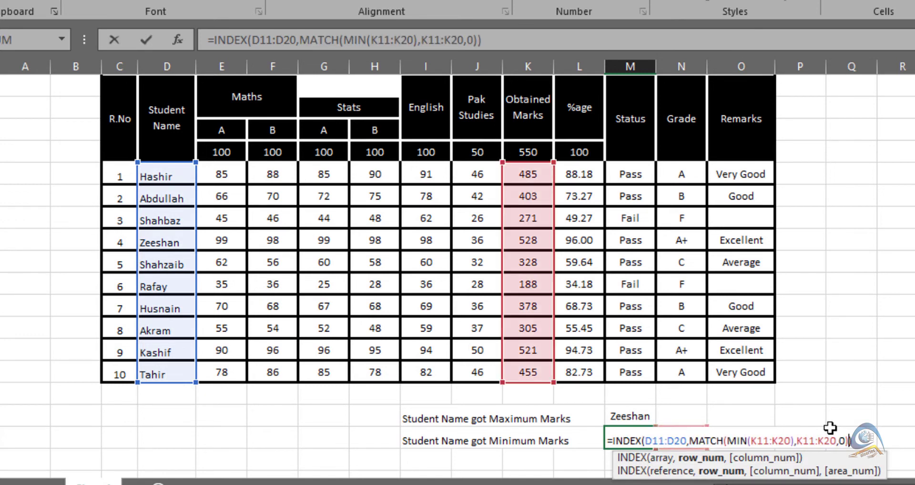
key("Return")
key("Up")
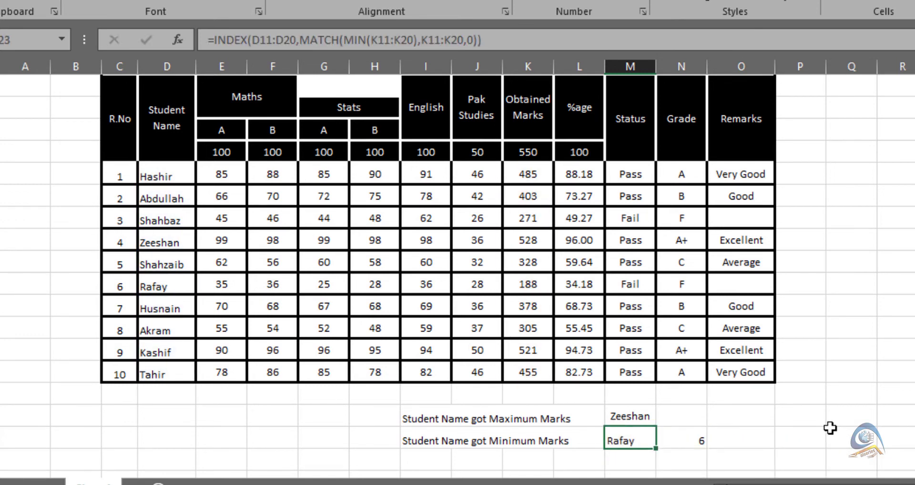
key("Right")
key("Delete")
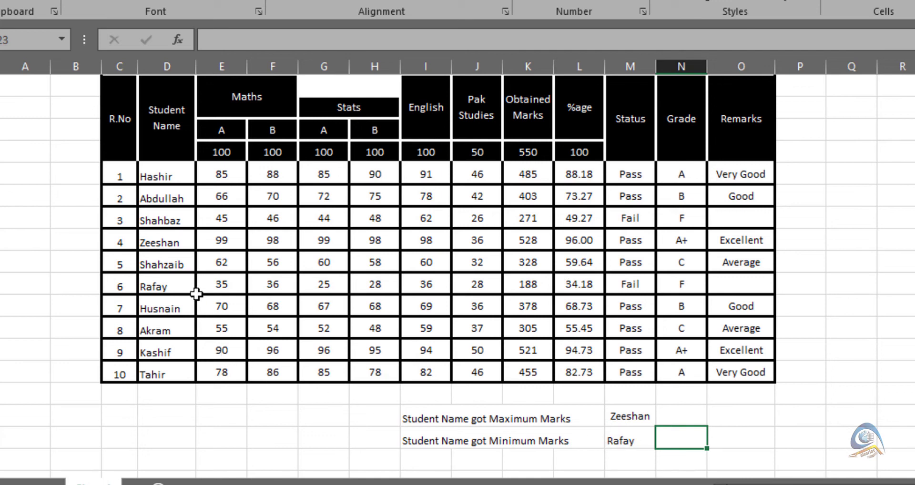
- Enter Shahzaib's marks as 0 for Maths A, 10 for Maths B and 9 for Stats A
left_click(221, 262)
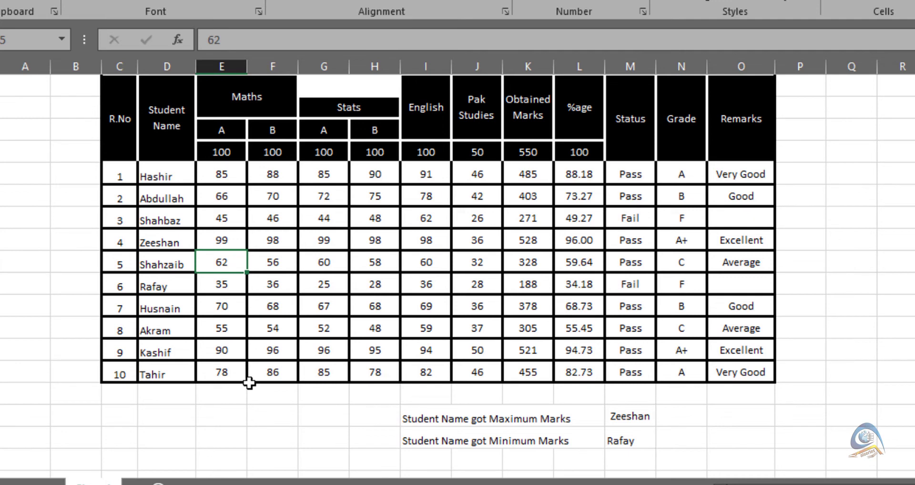
type("0")
key("Tab")
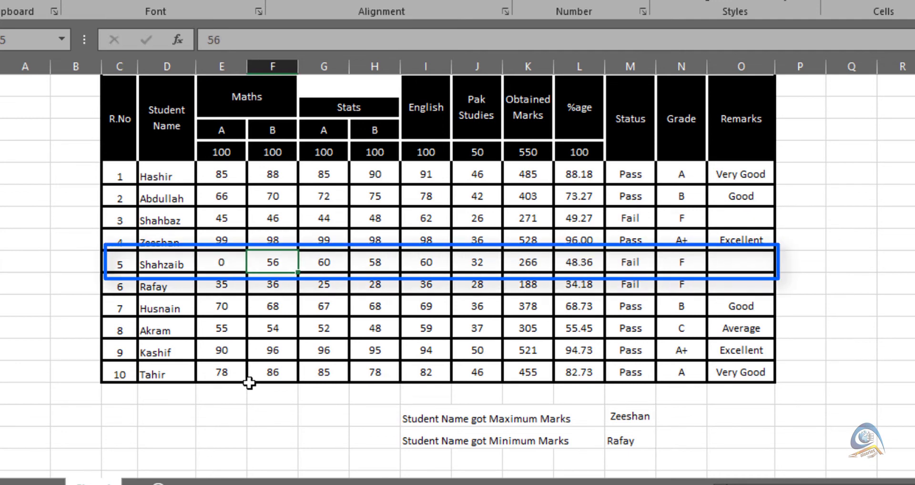
type("10")
key("Tab")
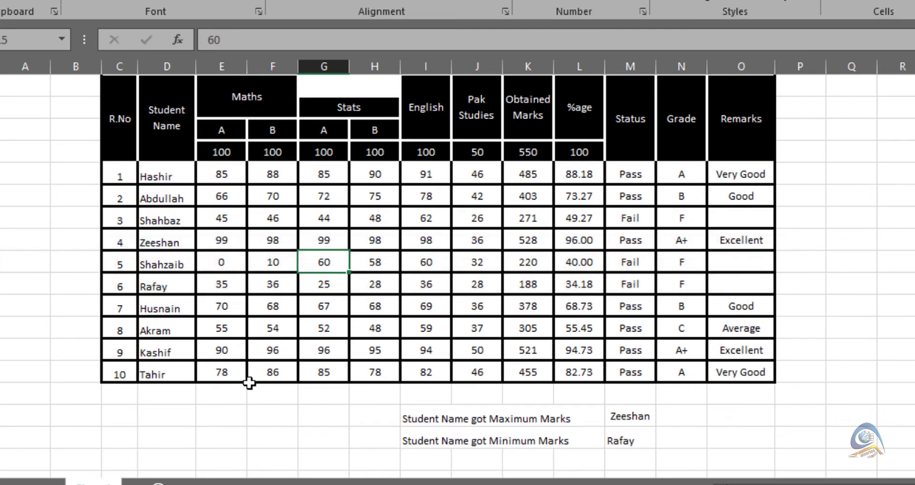
type("9")
key("Tab")
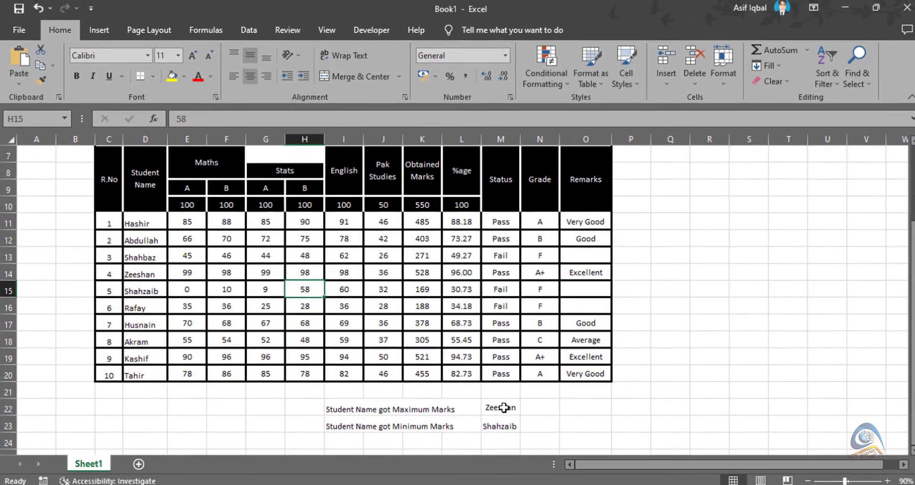
- Select Zeeshan's name in M22 and enter custom RGB font colour values 0, 35, 102
left_click(504, 408)
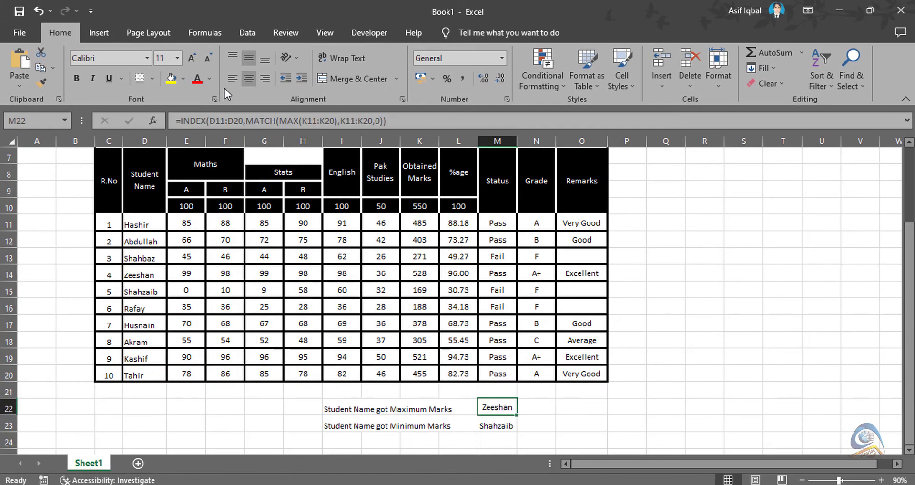
left_click(212, 79)
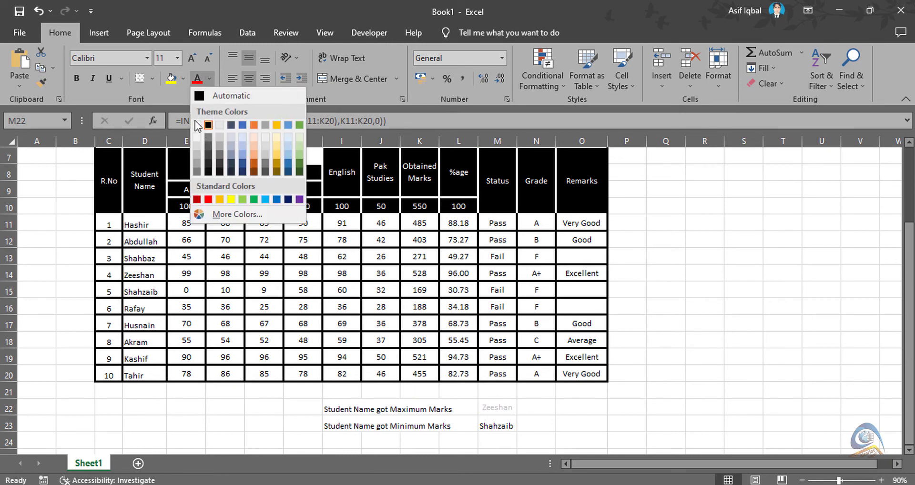
left_click(239, 214)
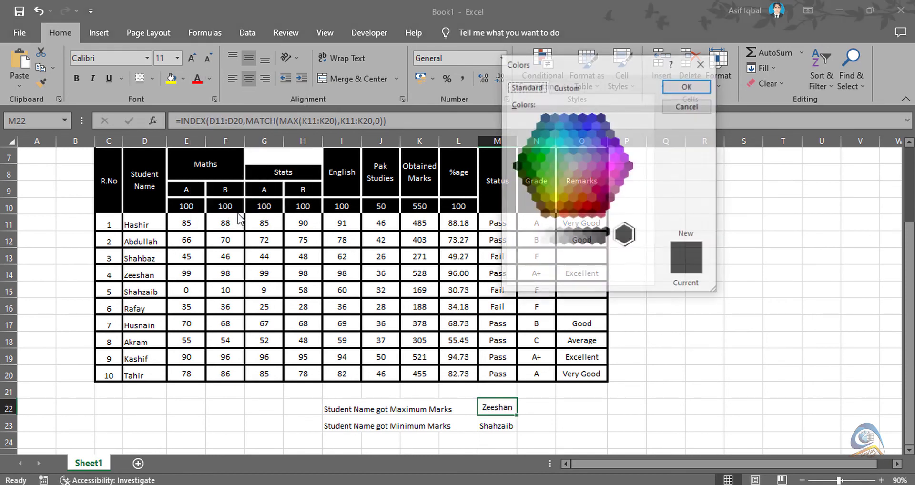
left_click(564, 88)
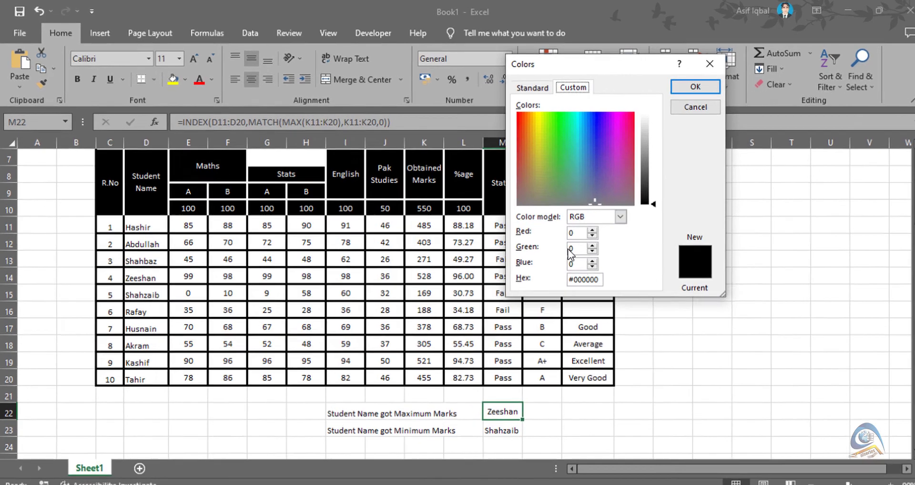
double_click(570, 248)
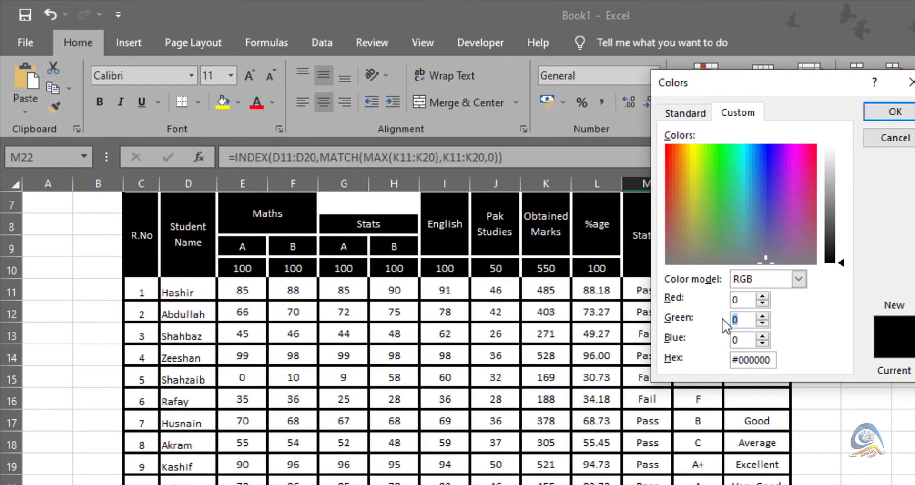
type("35")
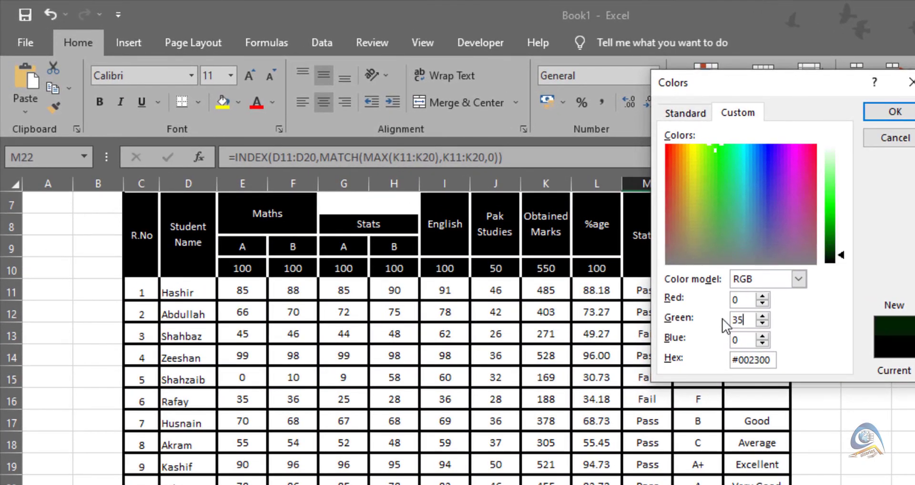
type("102")
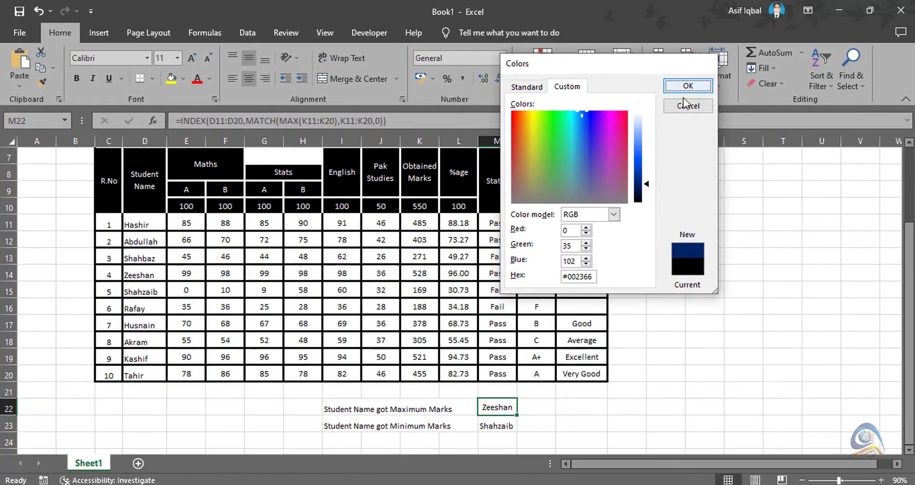
- Apply the custom dark blue to Zeeshan, then colour Shahzaib's name in M23 standard Red
left_click(714, 88)
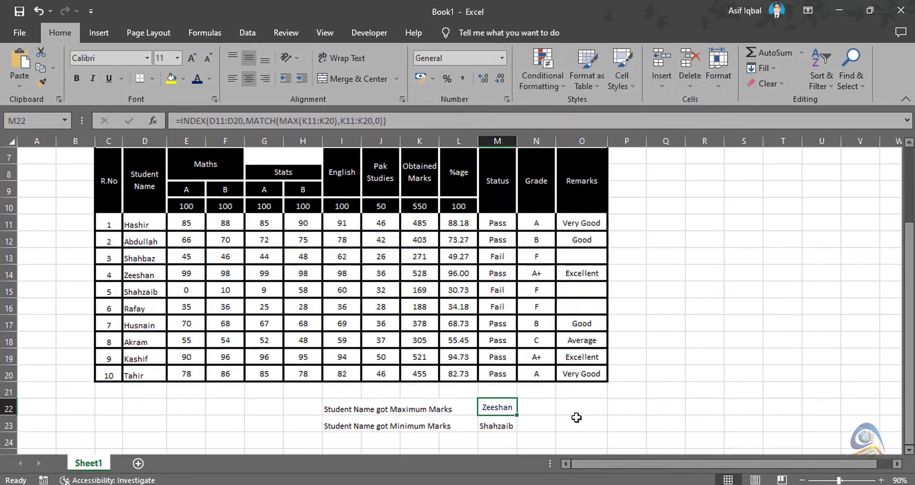
left_click(517, 443)
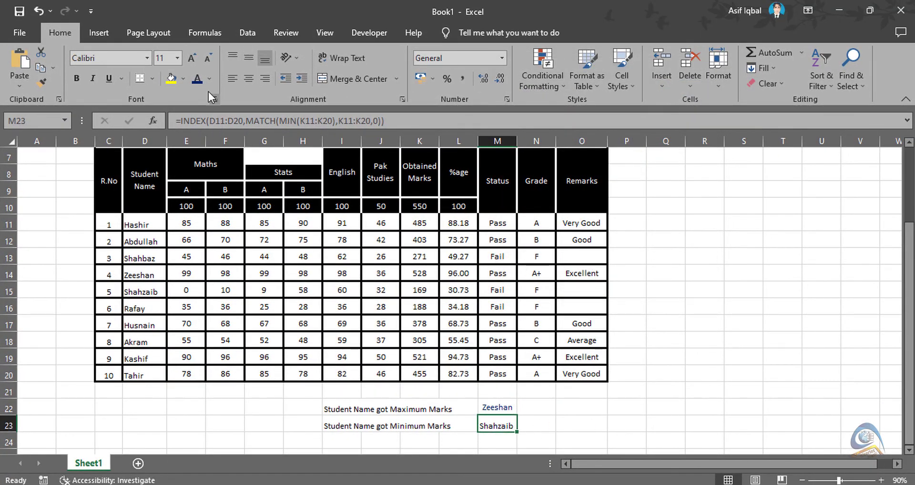
left_click(210, 79)
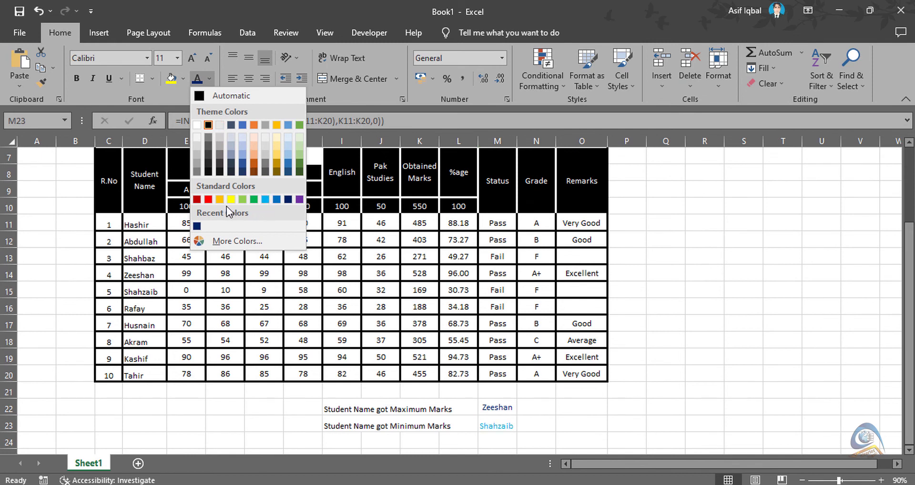
left_click(208, 199)
left_click(654, 372)
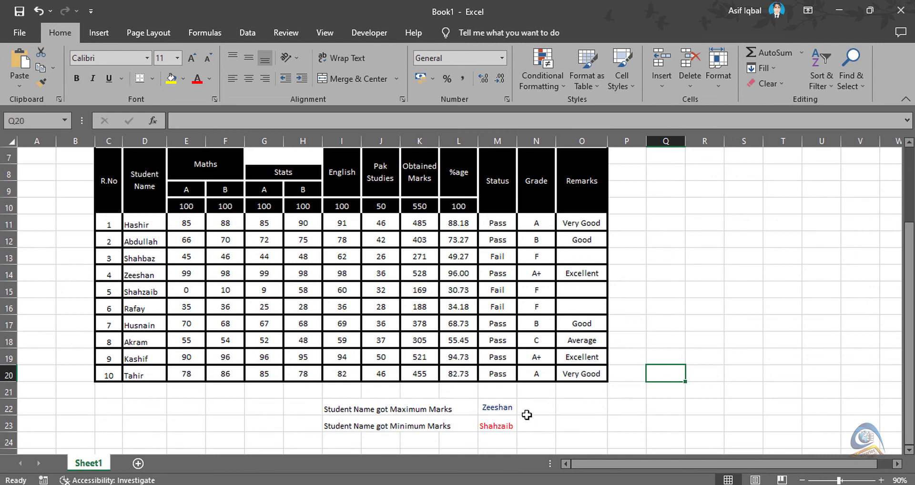
scroll(527, 414, "up", 1)
scroll(527, 415, "down", 1)
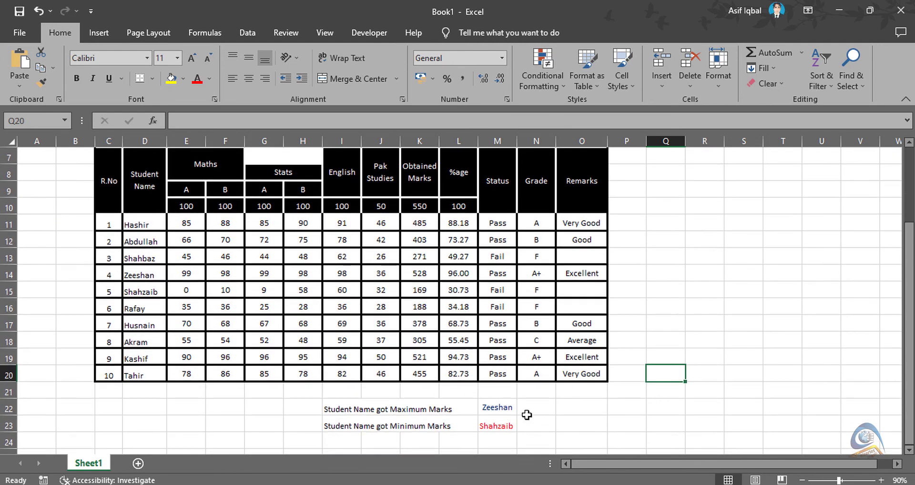